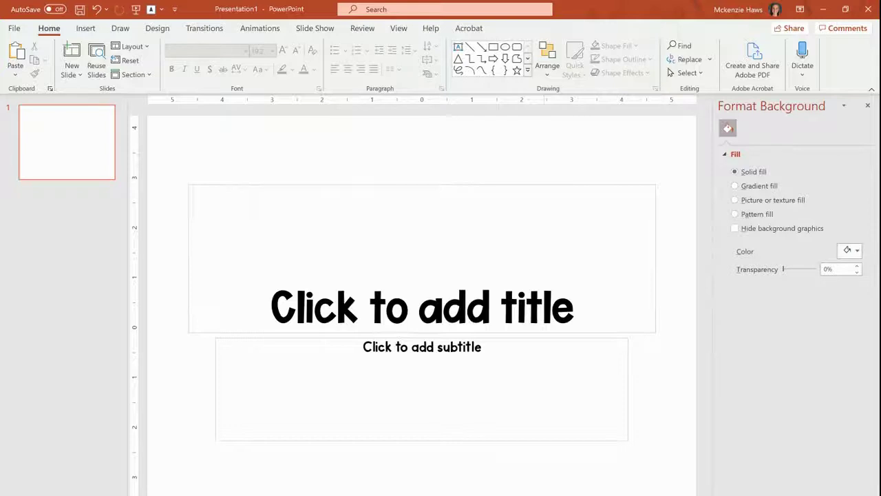
Close the background formatting pane and delete the title and subtitle placeholders
click(868, 105)
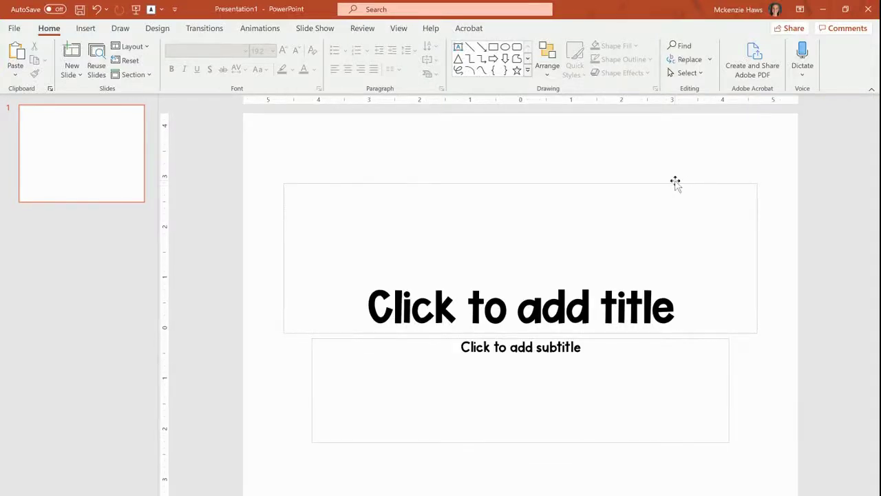
click(675, 183)
shift+click(648, 338)
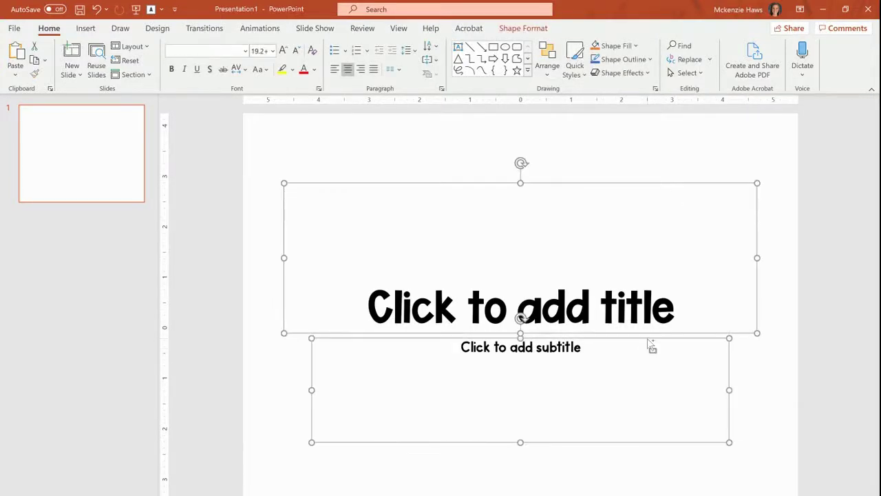
key(Delete)
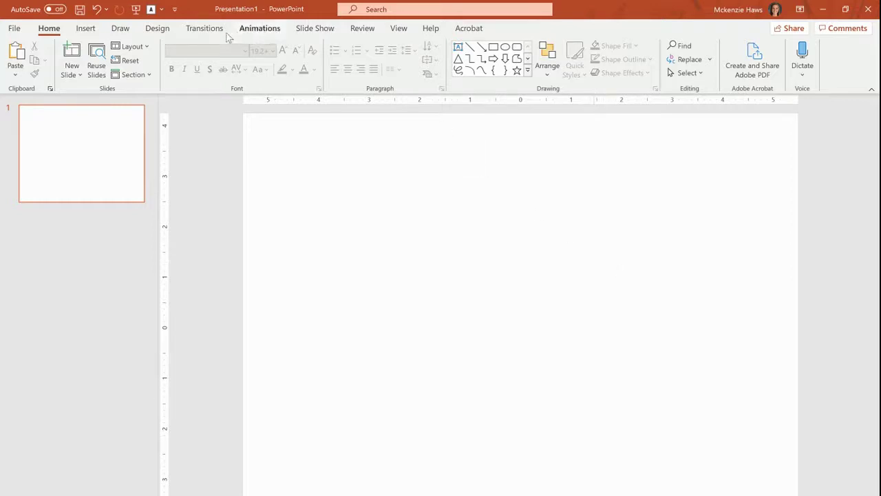
Set a custom slide size of 8 in wide by 4 in high, maximizing the content
click(157, 27)
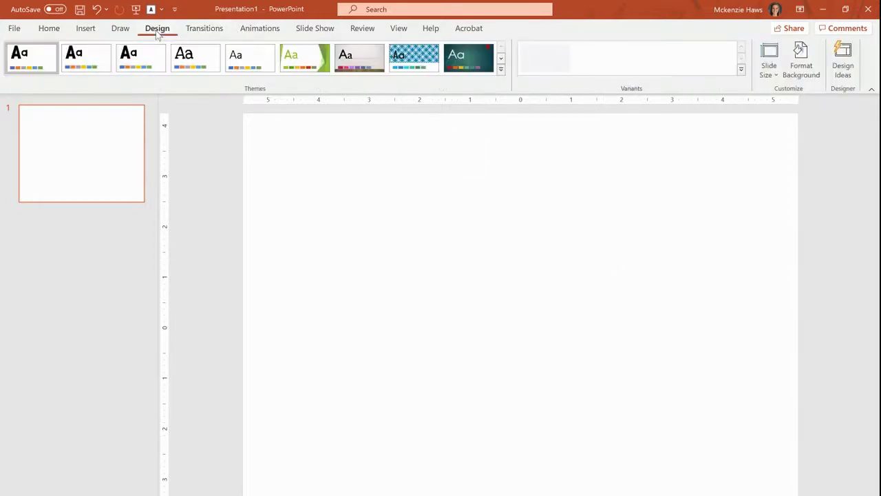
click(769, 68)
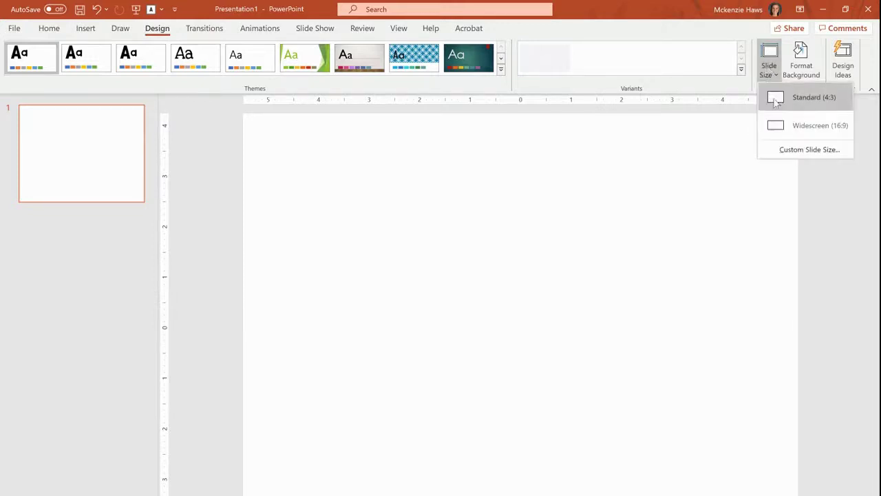
click(802, 148)
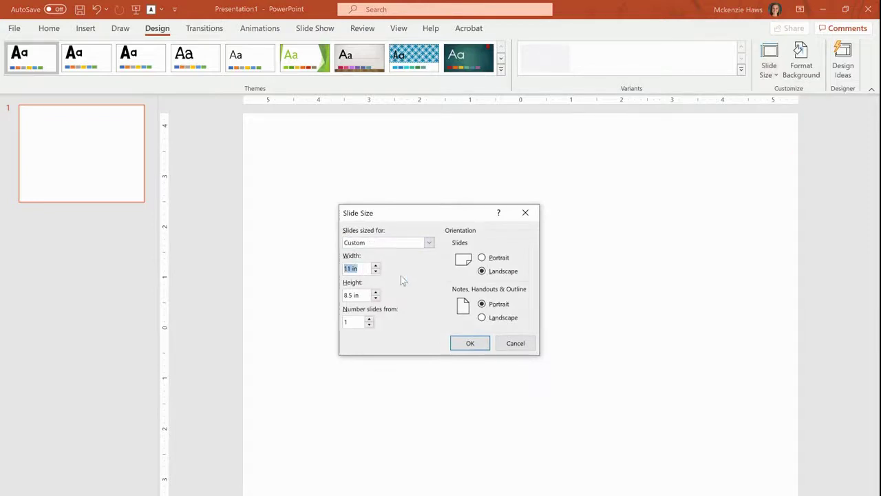
text(8)
key(Tab)
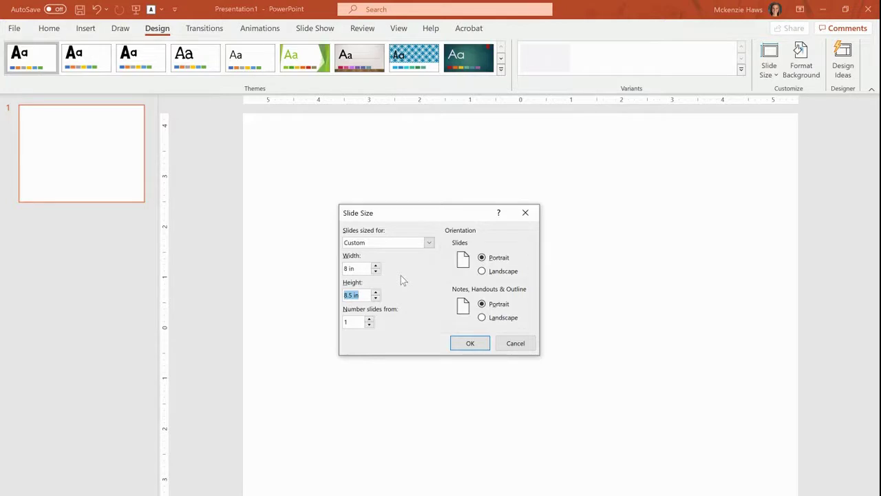
text(4)
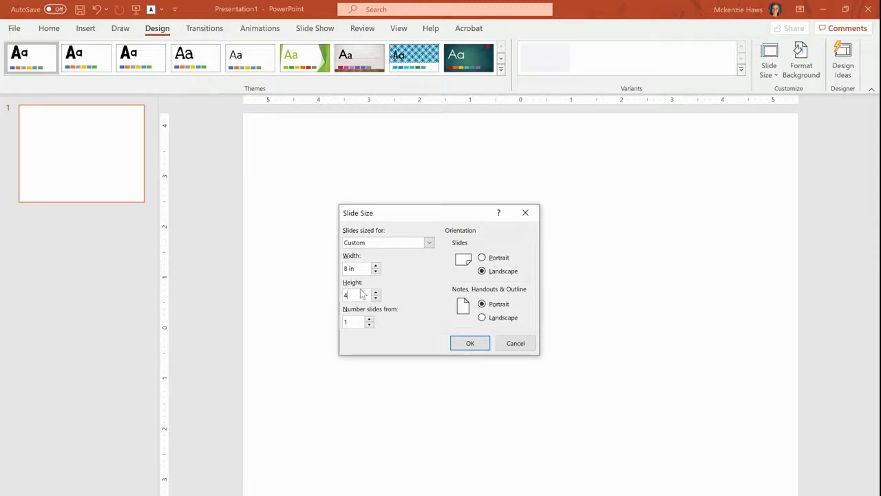
click(467, 345)
click(499, 368)
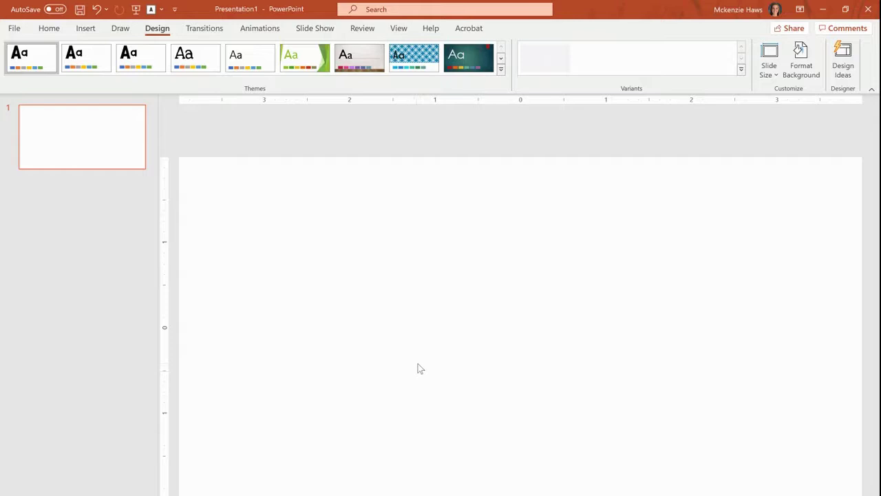
Draw a rectangle stretching from the slide's top-left to its bottom-right corner
right_click(404, 327)
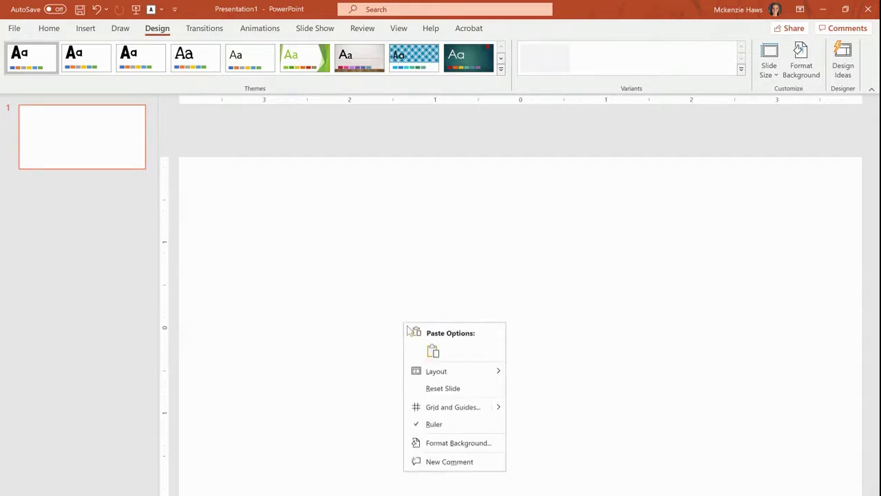
click(372, 413)
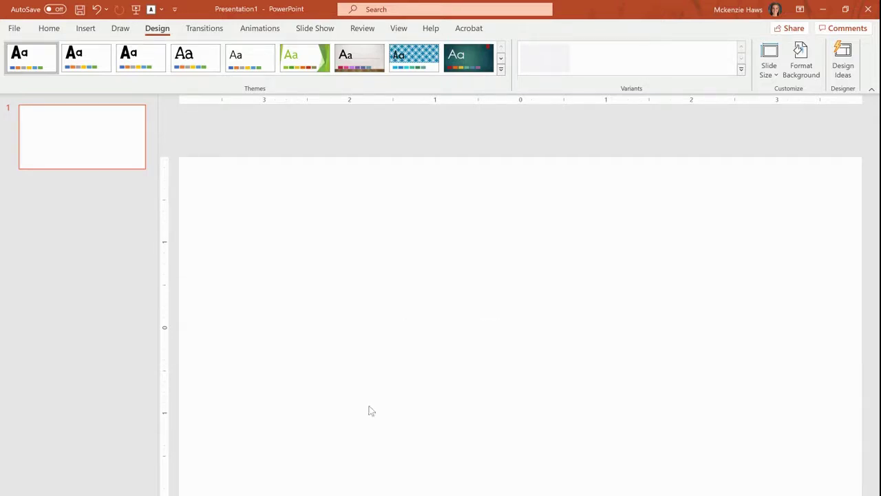
click(86, 29)
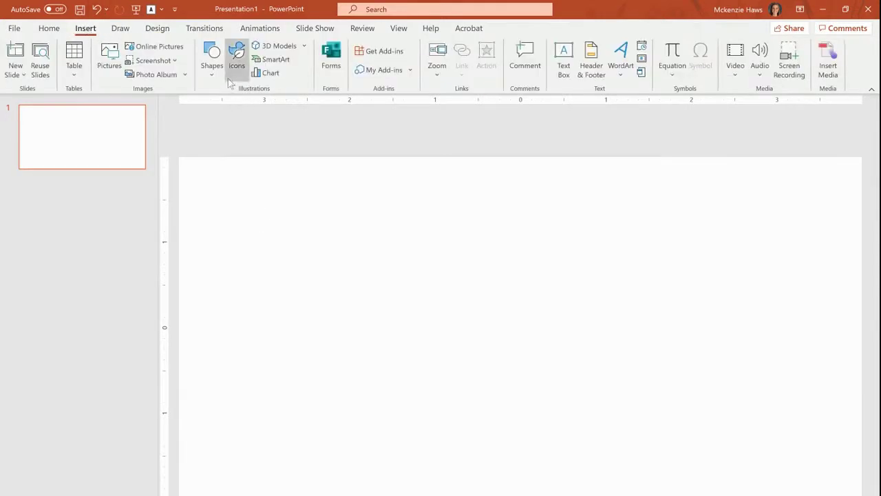
click(212, 59)
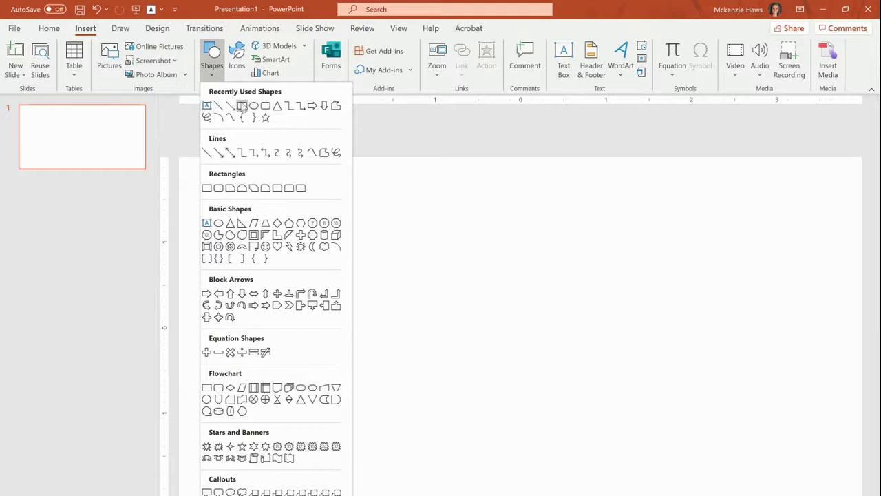
click(87, 32)
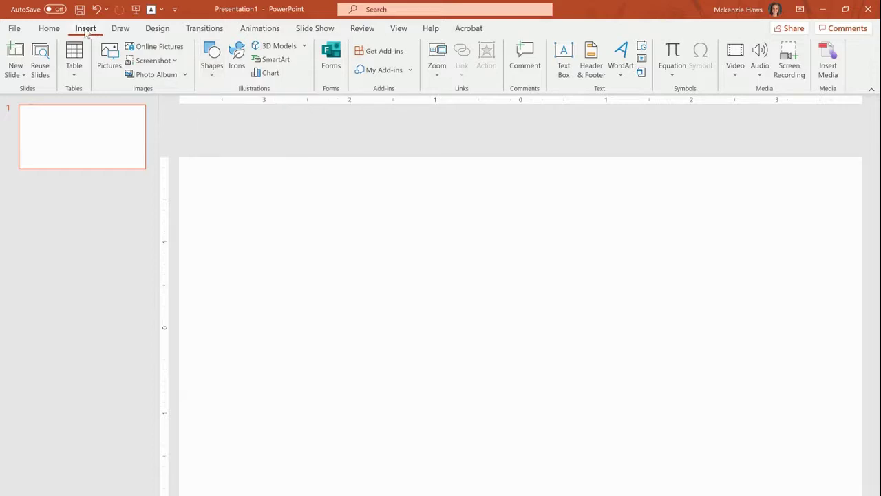
click(211, 61)
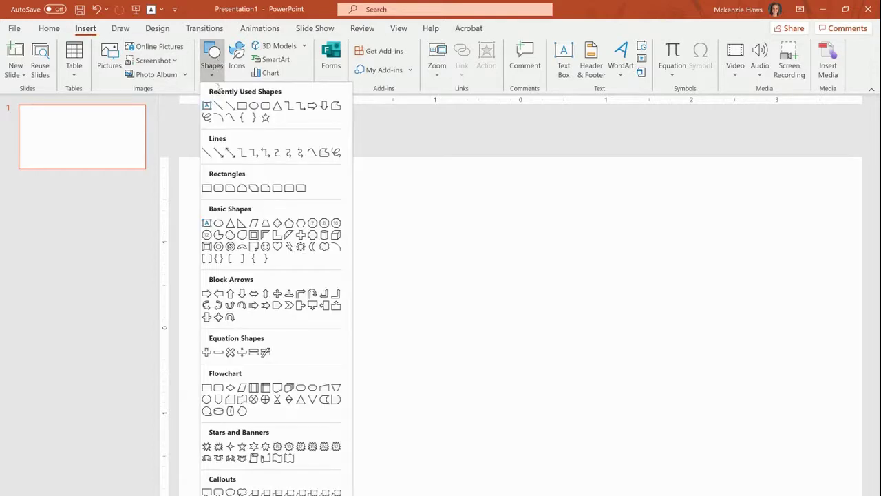
click(242, 106)
mouse_move(176, 156)
mouse_down()
mouse_move(211, 181)
mouse_move(356, 228)
mouse_move(659, 480)
mouse_move(860, 487)
mouse_move(863, 495)
mouse_up()
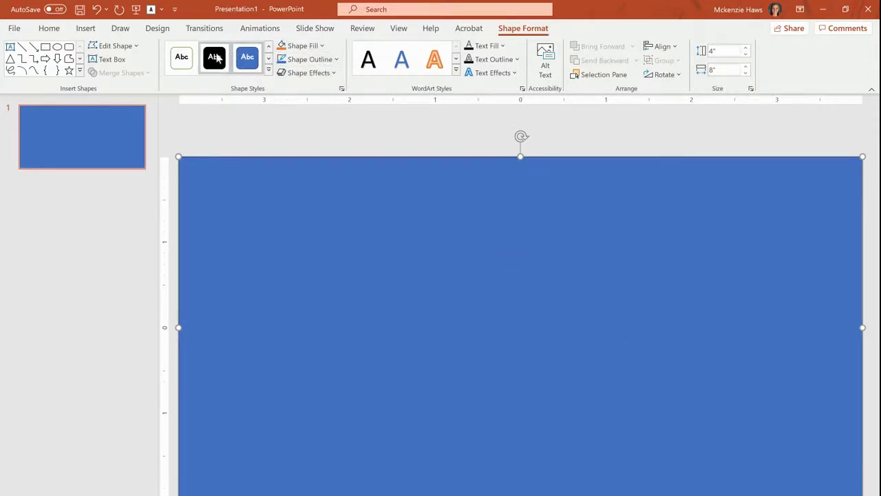
Fill the slide-covering rectangle with black, then bring up its outline colour options
click(297, 47)
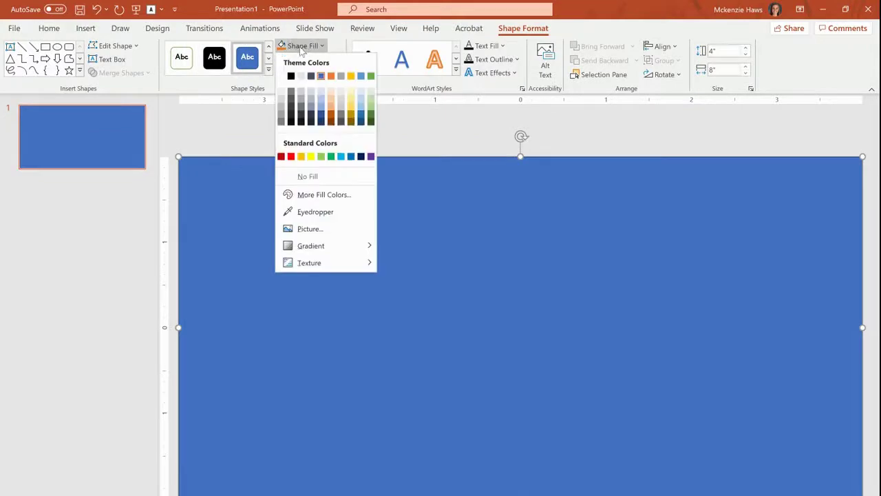
click(291, 76)
click(309, 59)
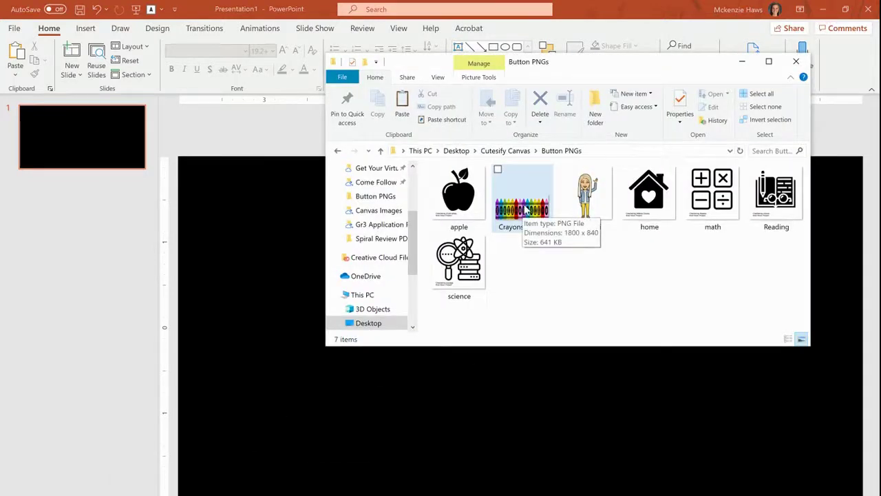
Drag the Crayons Border PNG from the Button PNGs folder onto the slide
drag(525, 212, 440, 432)
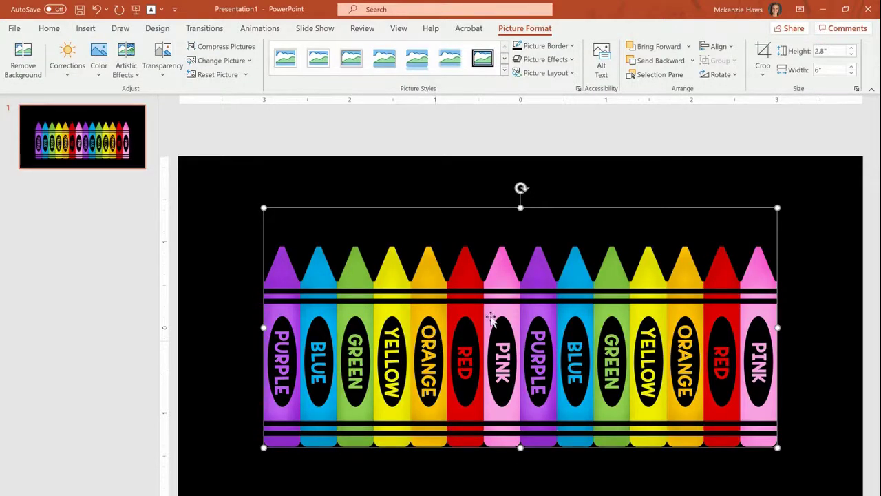
Shrink the crayon picture to 3.18 by 1.49 in and move it to the bottom-left corner
drag(425, 309, 334, 336)
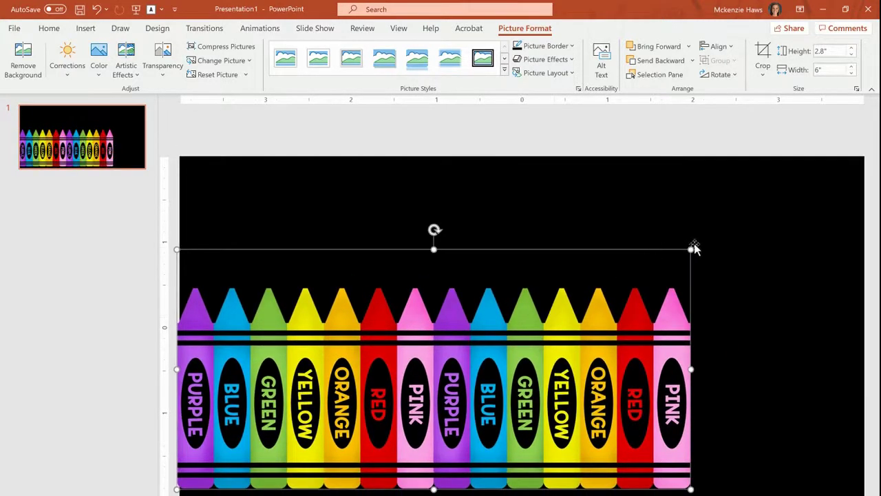
drag(691, 249, 439, 350)
drag(379, 399, 372, 435)
Copy the crayon picture and paste two copies, lining them up in a row along the bottom
right_click(387, 438)
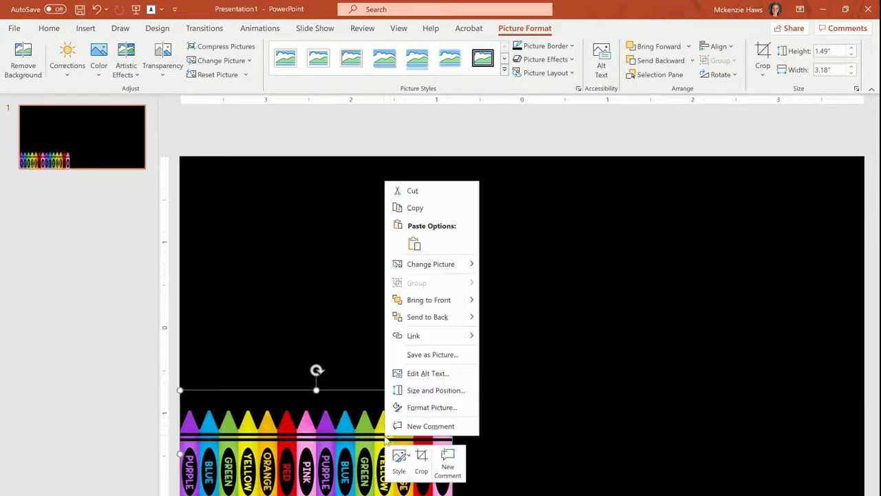
click(417, 209)
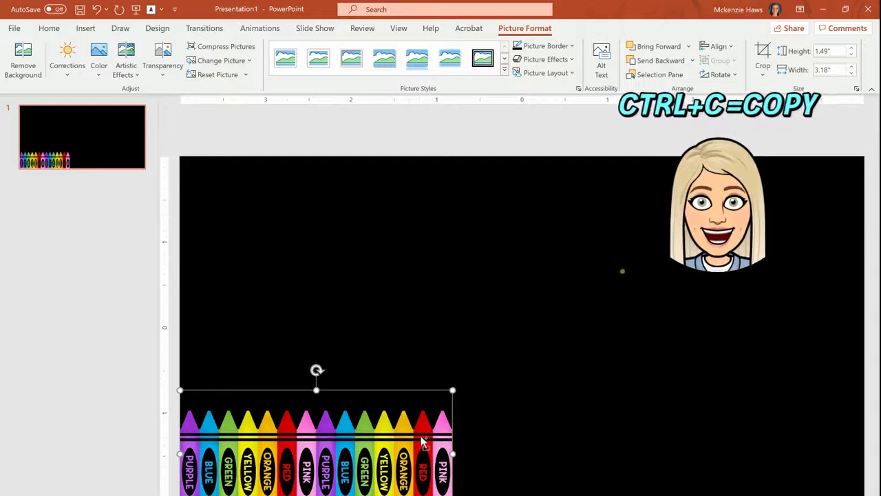
key(ctrl+v)
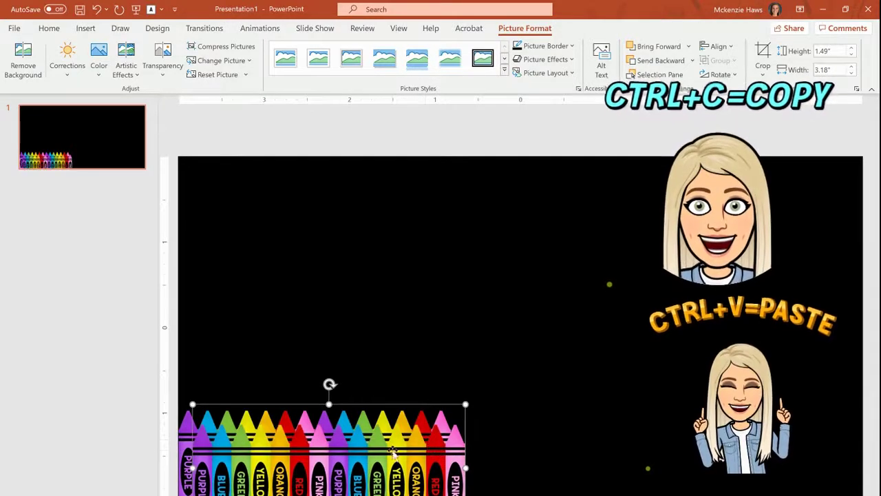
drag(392, 451, 652, 437)
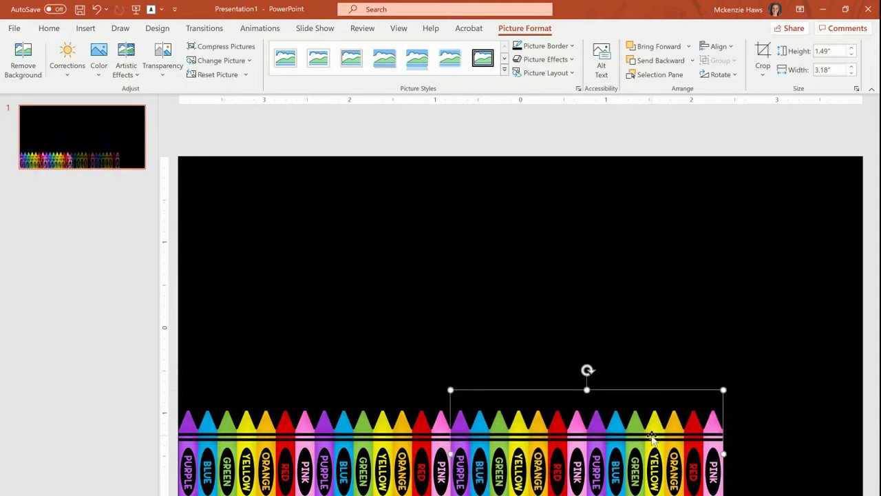
key(ctrl+v)
drag(282, 468, 809, 460)
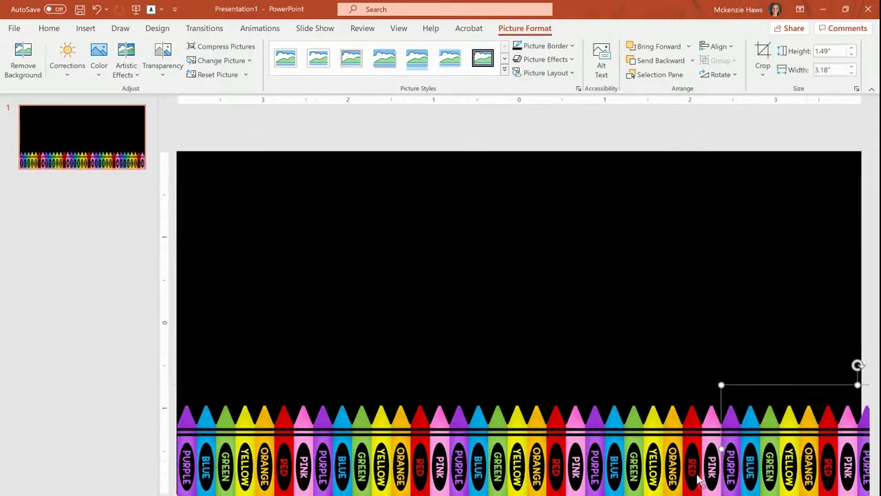
Group the three crayon pictures and resize the strip to 8.31 by 1.21 in along the bottom
shift+click(675, 477)
shift+click(427, 459)
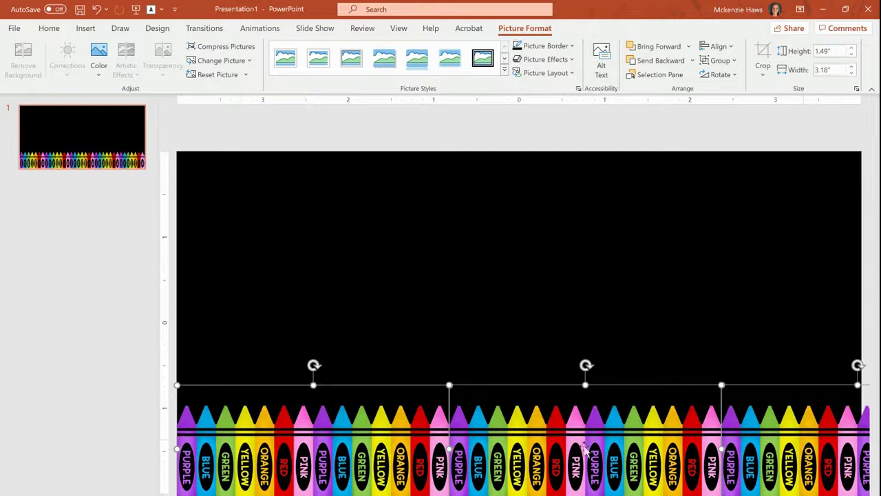
right_click(260, 446)
mouse_move(314, 298)
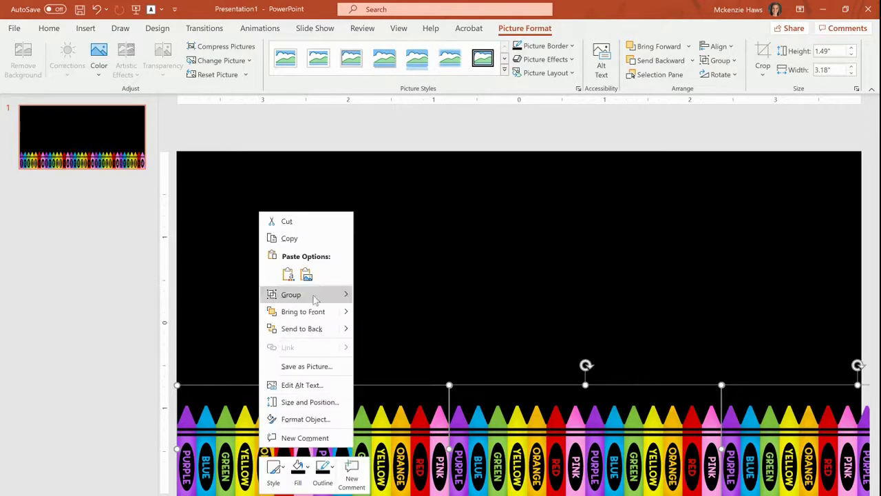
click(404, 295)
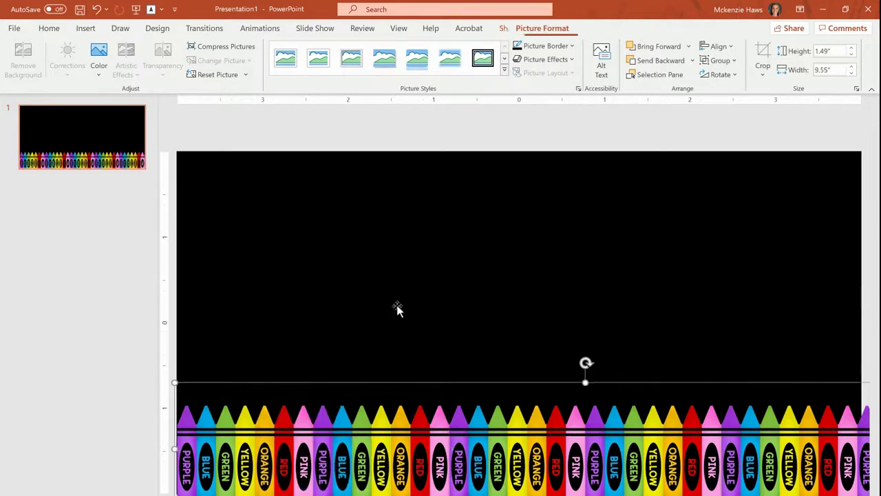
drag(173, 384, 291, 415)
drag(420, 451, 303, 449)
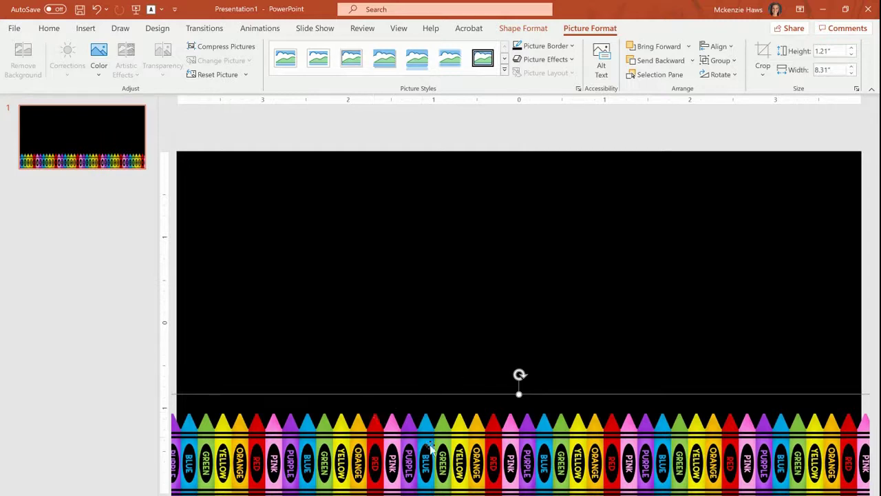
Resize and reposition the crayon border to roughly match the slide width along the bottom
drag(431, 447, 447, 441)
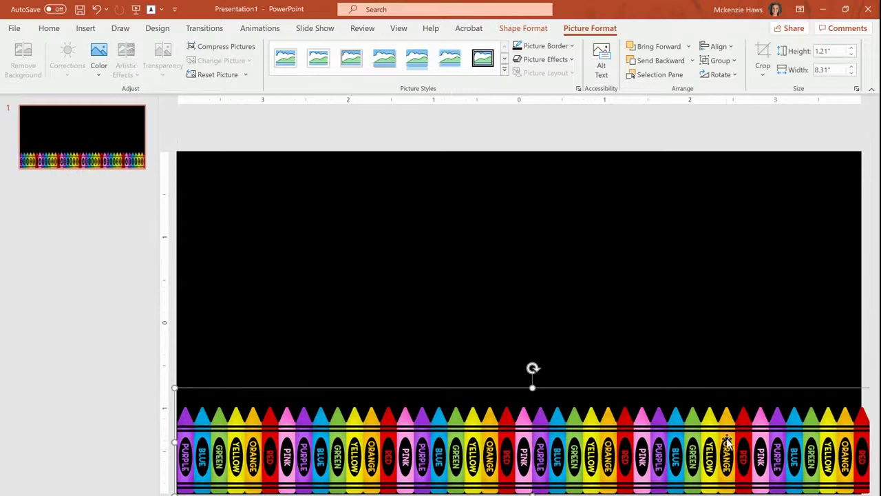
key(ctrl+z)
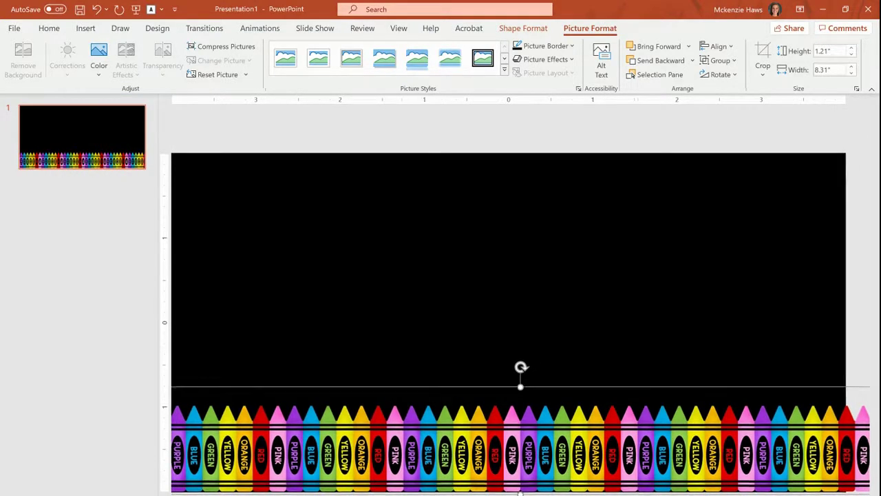
scroll(860, 387, down, 1)
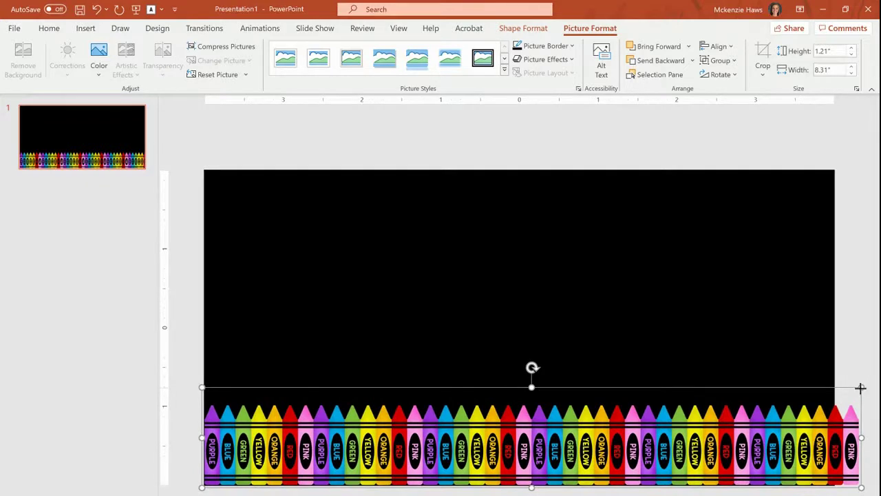
drag(860, 388, 836, 394)
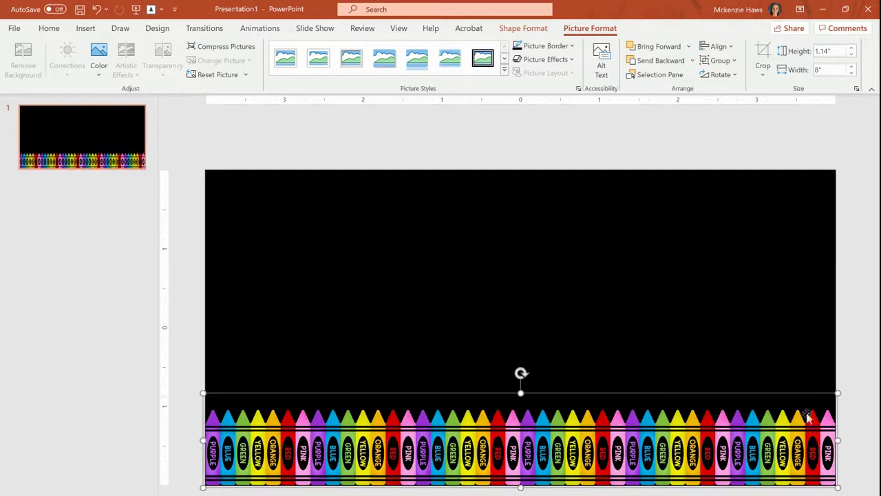
drag(837, 393, 857, 384)
mouse_move(834, 425)
mouse_down()
mouse_move(826, 426)
mouse_move(834, 426)
mouse_up()
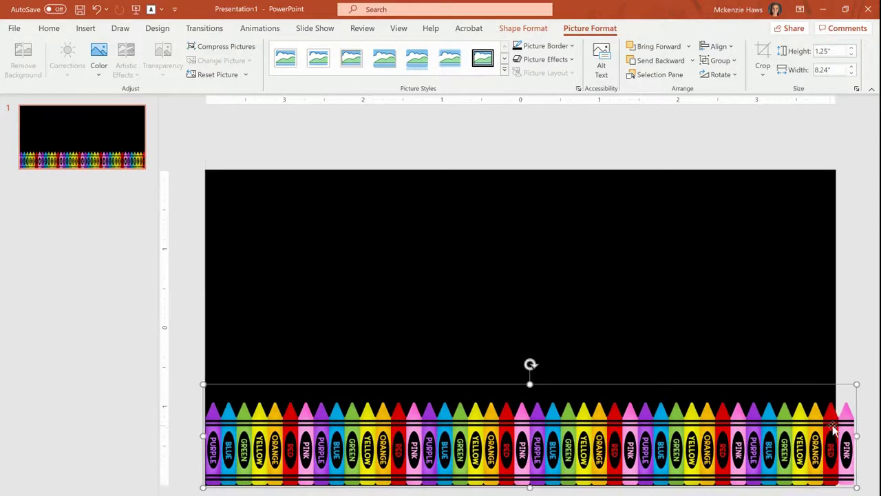
drag(857, 384, 854, 384)
Crop the right-hand crayon picture so the border ends flush with the slide's right edge
click(737, 429)
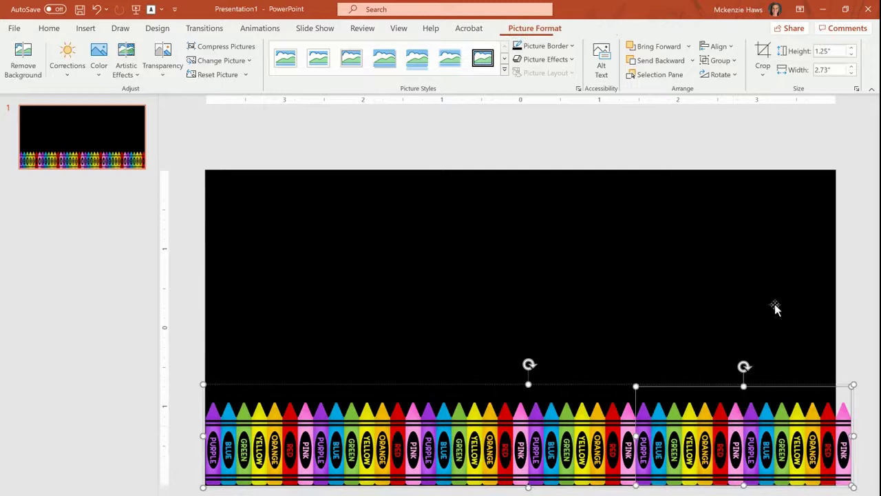
right_click(763, 54)
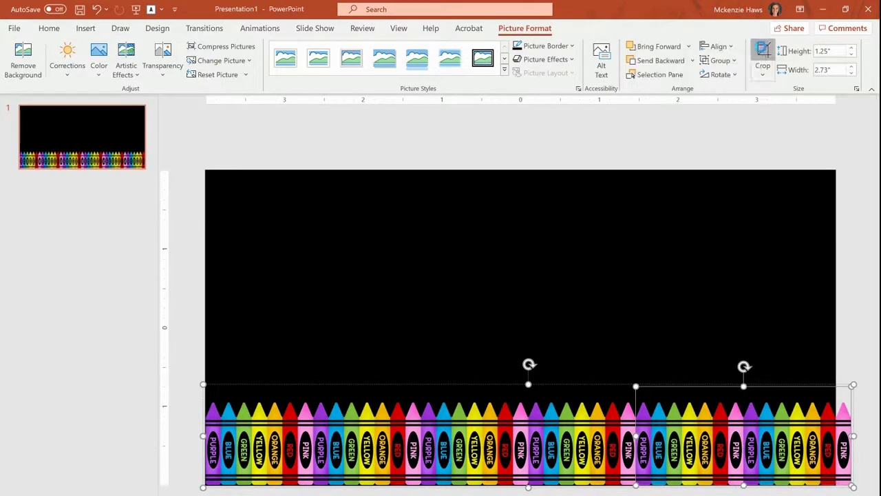
click(763, 54)
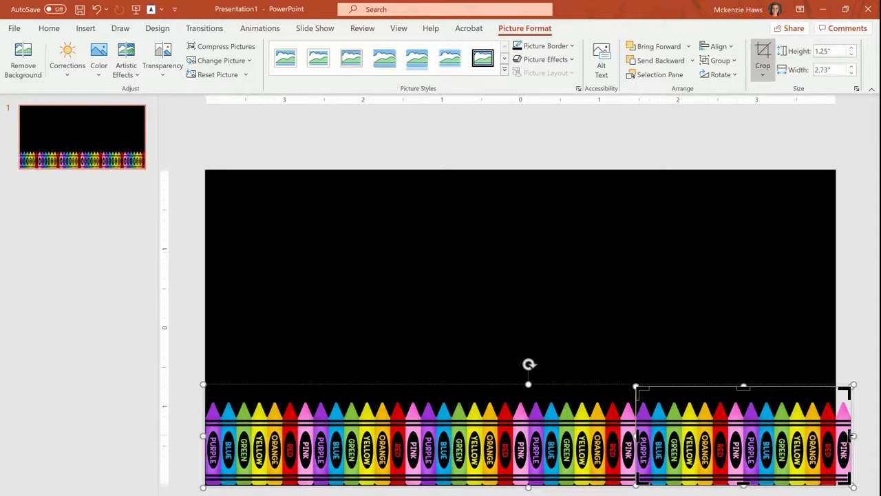
drag(852, 435, 836, 435)
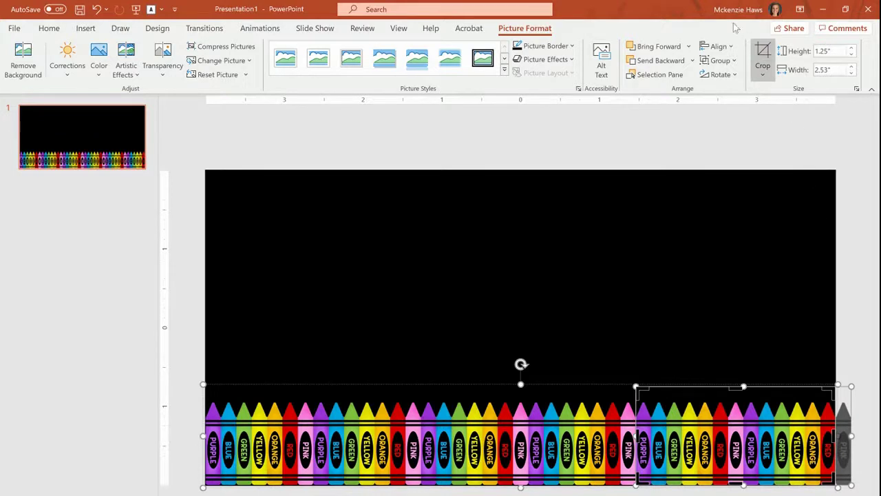
click(763, 53)
click(852, 301)
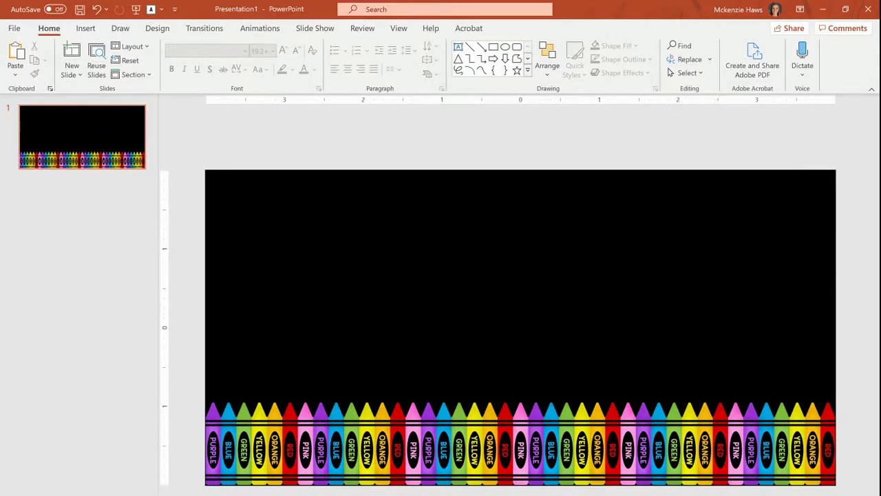
Place the 4 by 4 in hi bitmoji on the slide's left, behind the crayon border
key(alt+Tab)
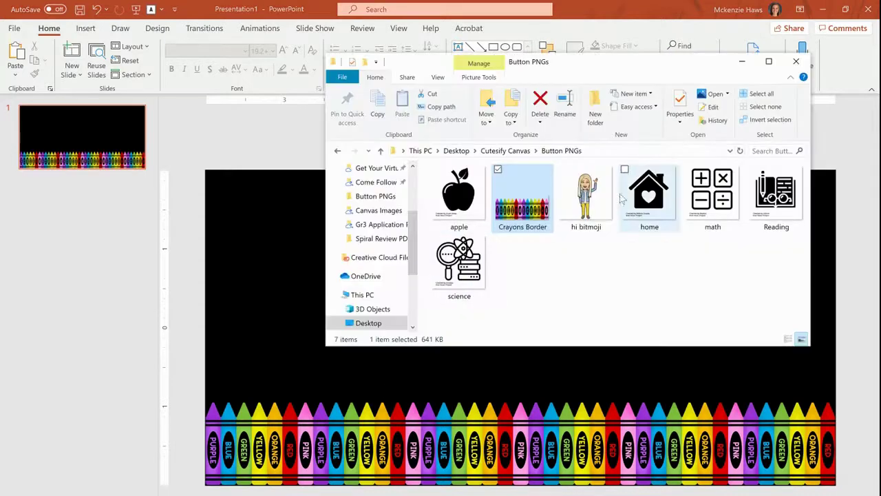
click(598, 200)
drag(598, 199, 301, 356)
drag(506, 318, 323, 332)
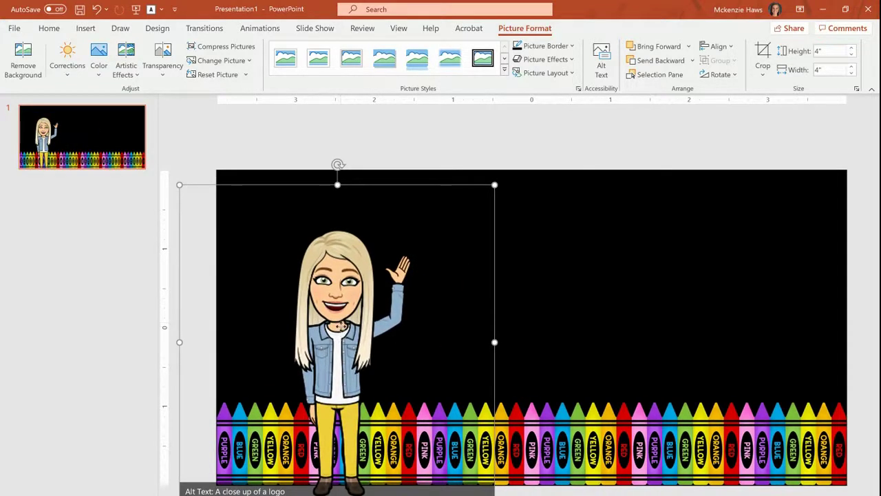
right_click(342, 330)
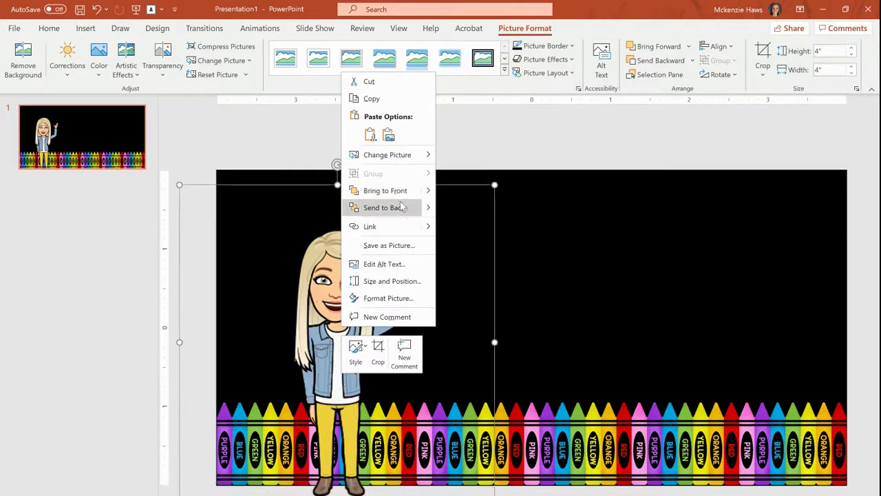
mouse_move(425, 208)
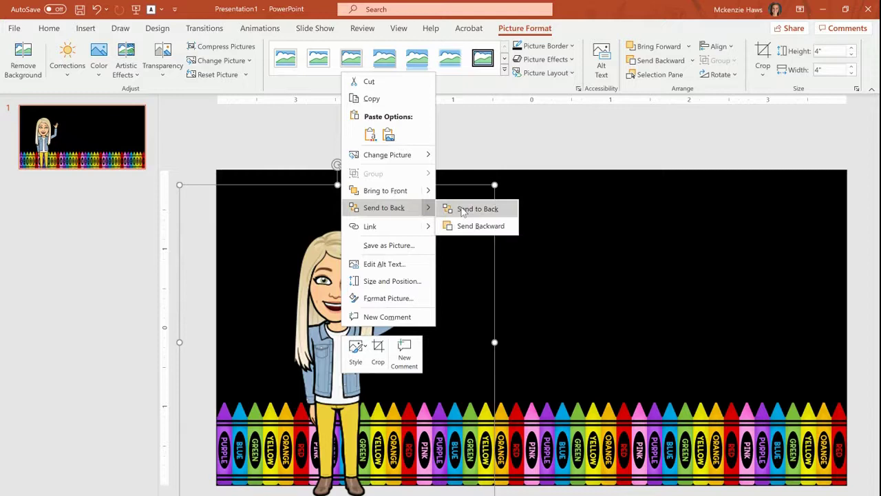
click(466, 225)
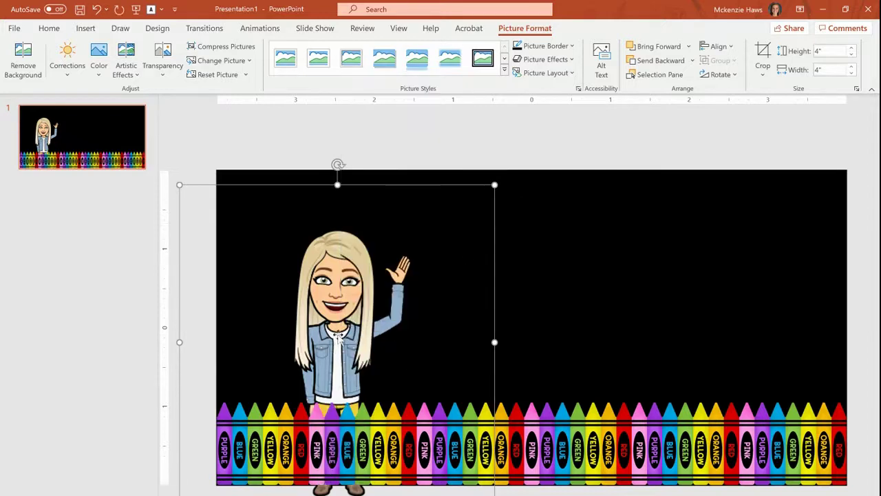
Enlarge the hi bitmoji and position it in the slide's upper-left area
drag(352, 305, 357, 355)
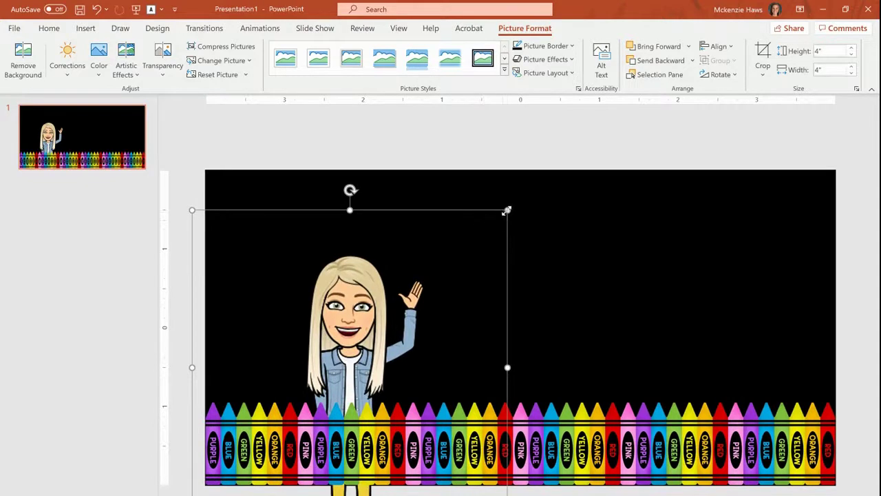
drag(509, 209, 594, 173)
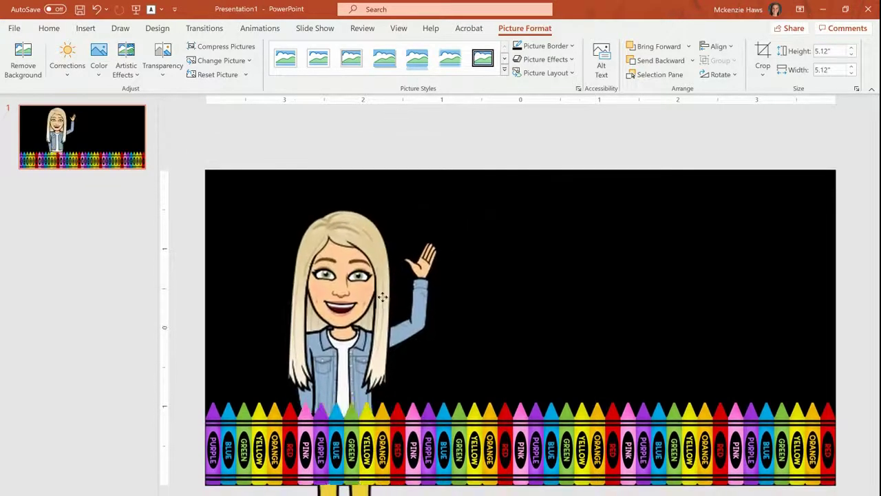
drag(348, 277, 400, 292)
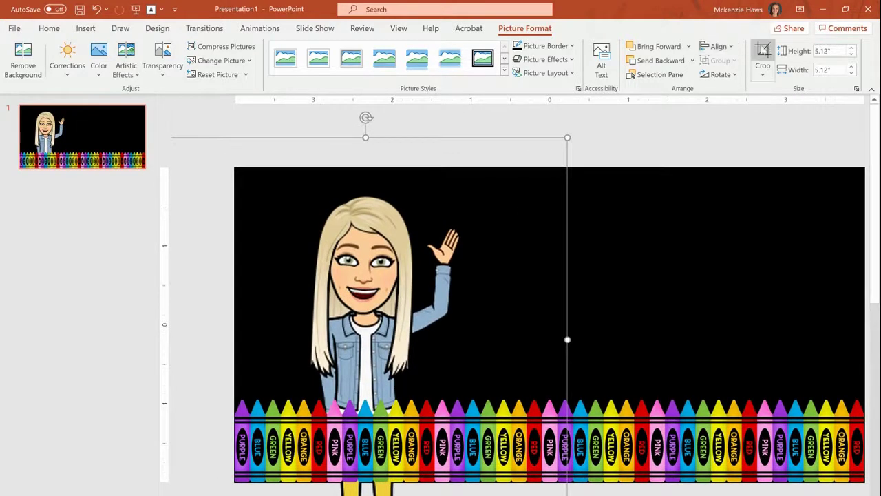
Crop the bitmoji's bottom, left and top edges to 4.2 by 3.9 in within the slide
click(768, 54)
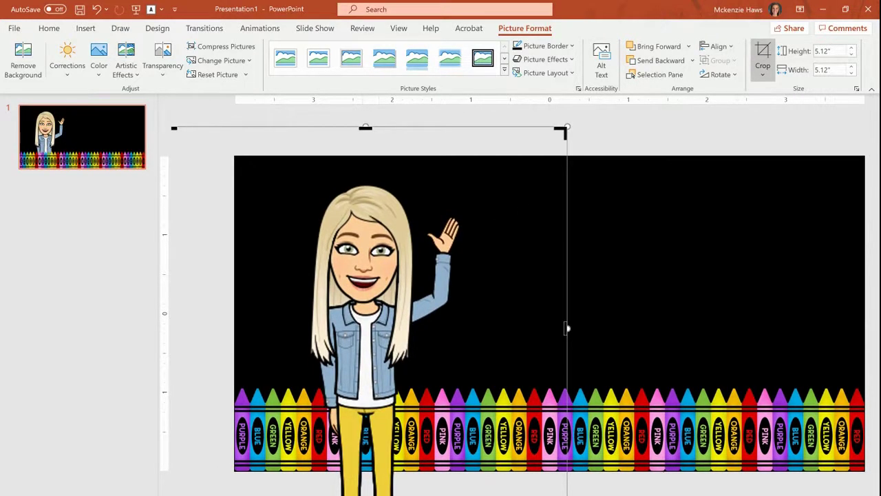
drag(366, 493, 366, 465)
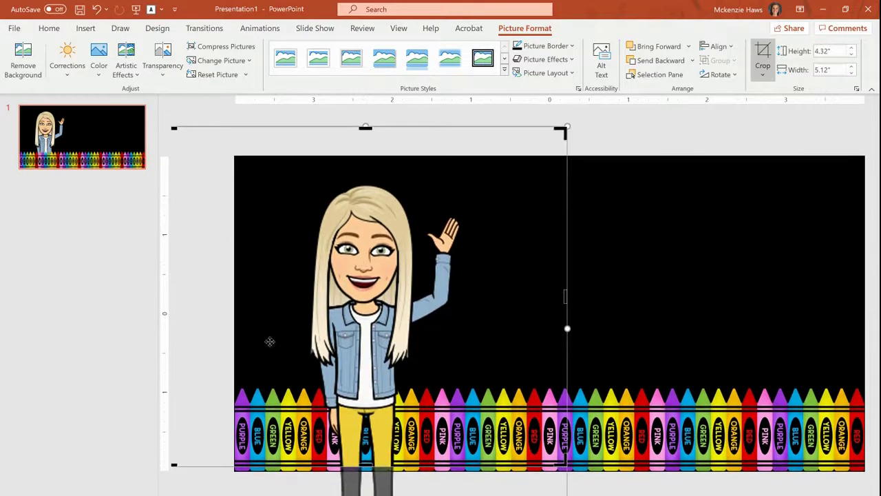
scroll(184, 318, left, 1)
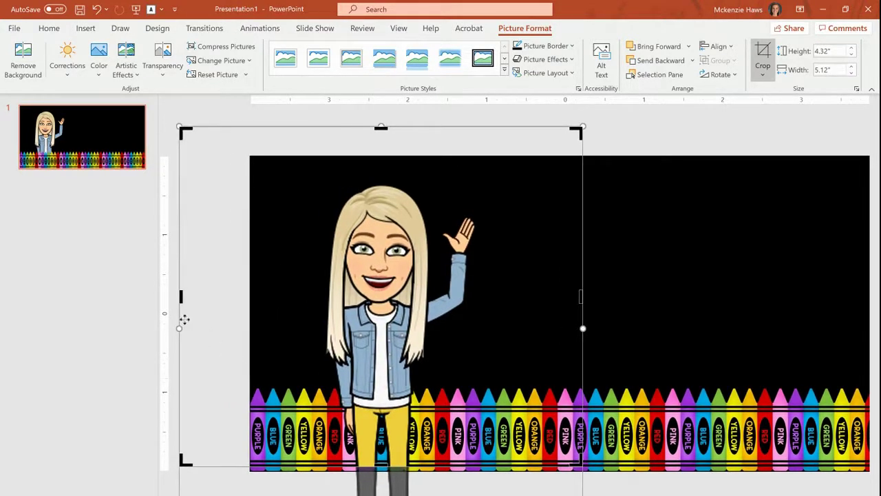
drag(181, 296, 250, 289)
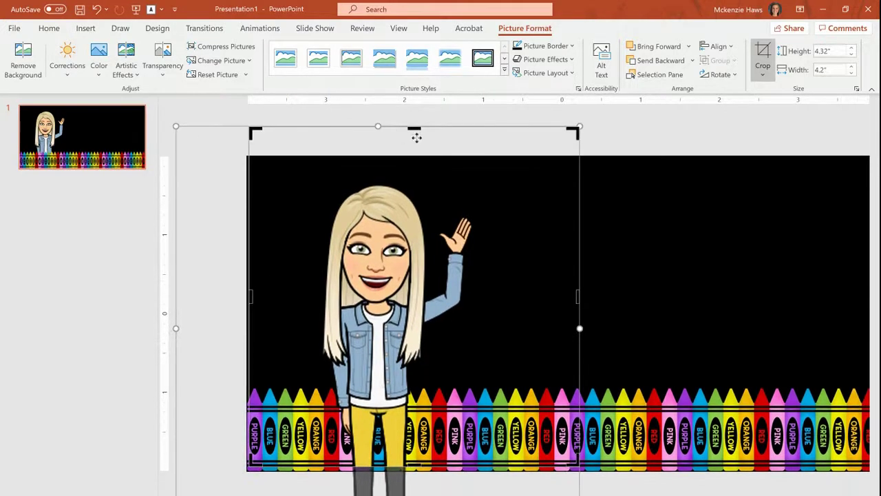
drag(414, 127, 400, 173)
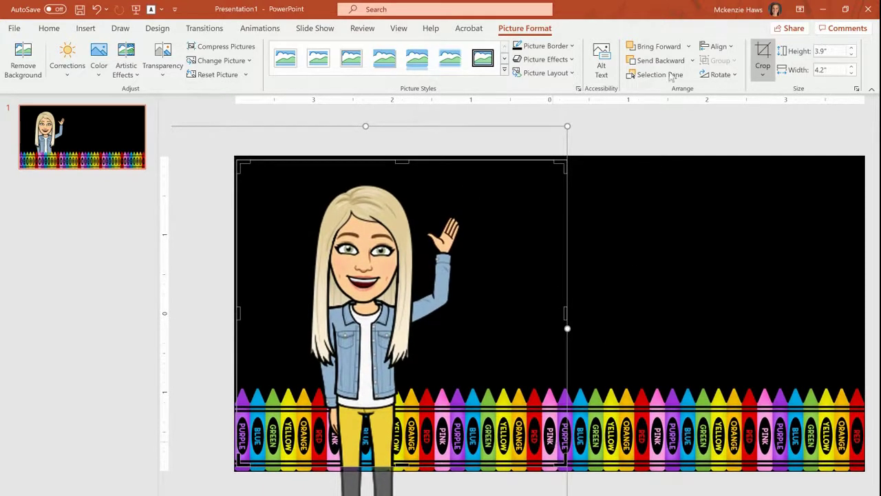
click(765, 52)
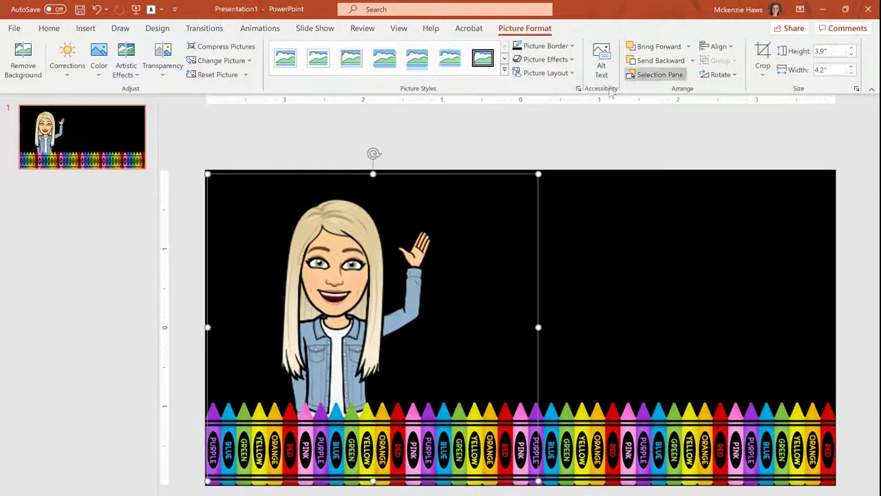
Draw a text box on the right of the slide, beside the bitmoji and above the crayons
click(491, 163)
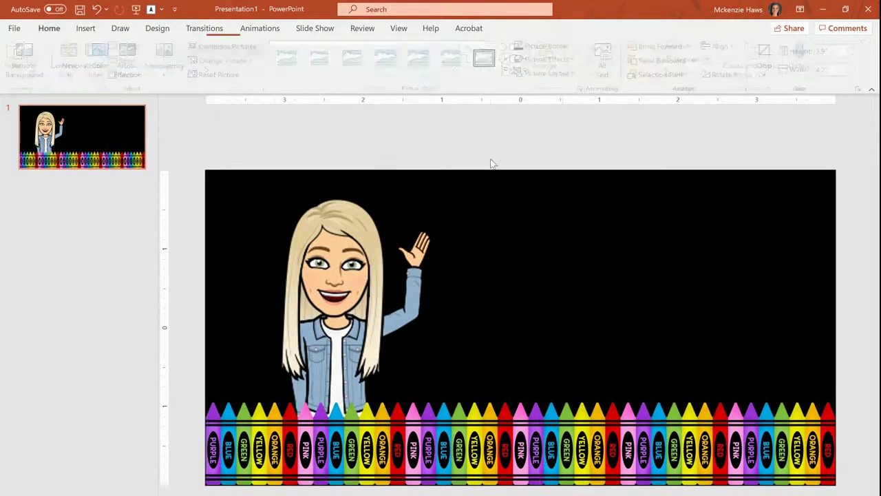
click(84, 31)
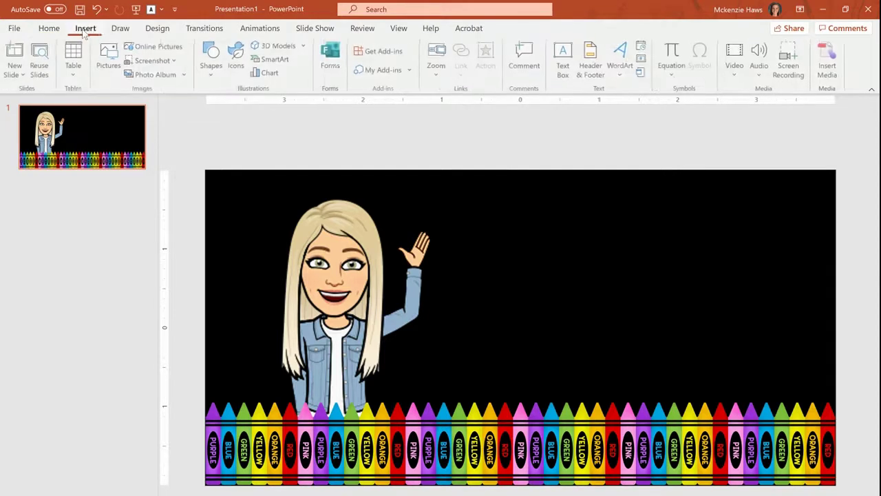
click(49, 28)
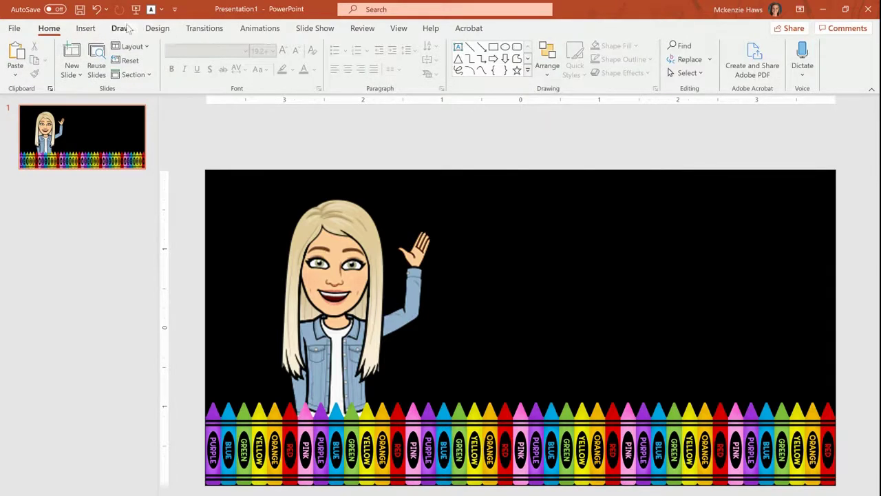
click(89, 31)
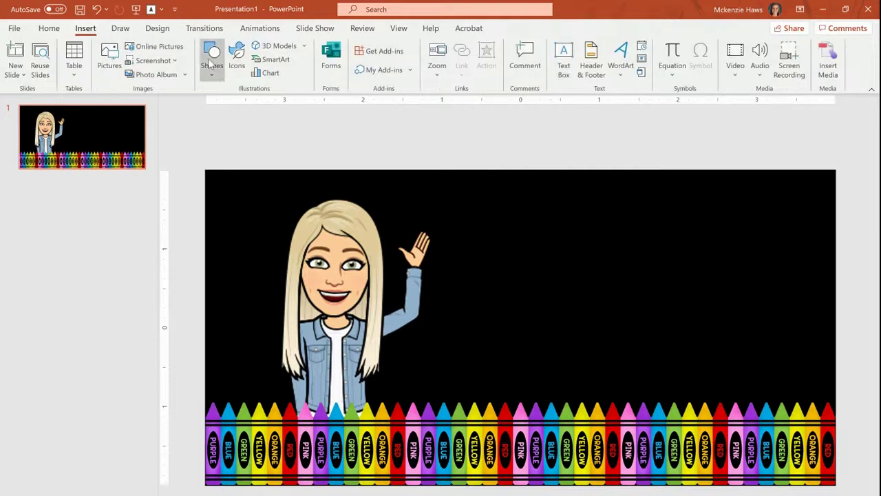
click(211, 62)
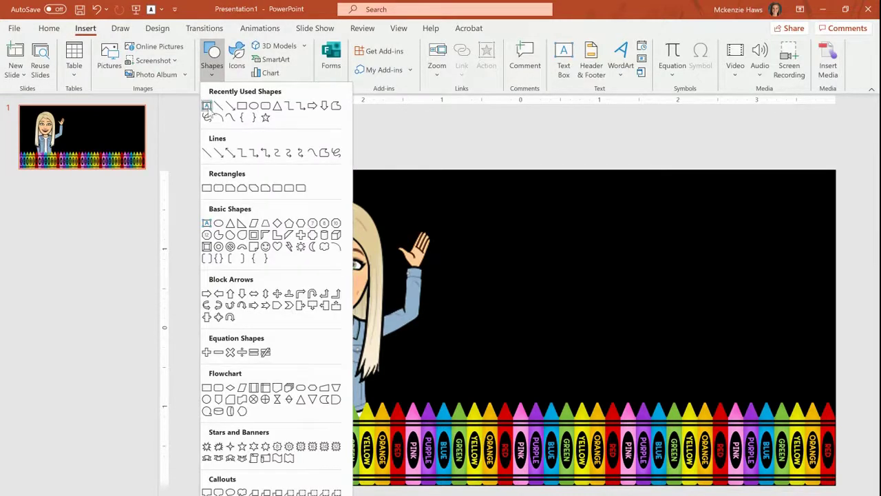
click(209, 108)
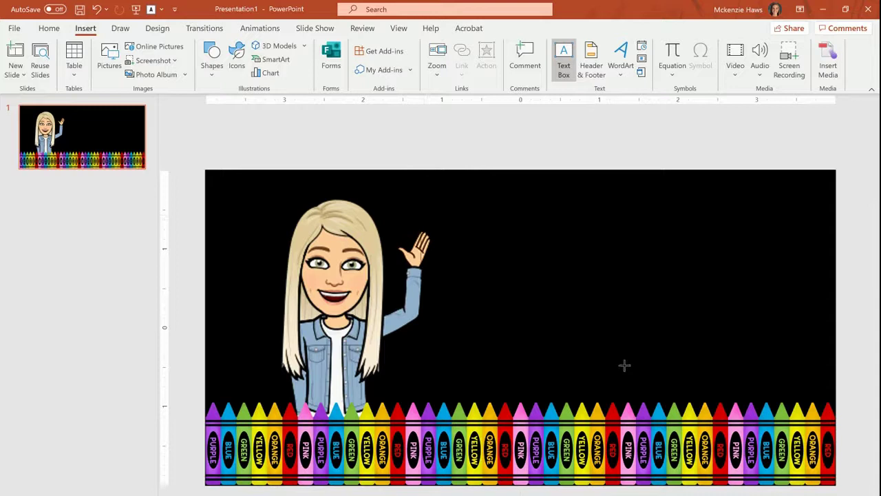
drag(420, 208, 784, 376)
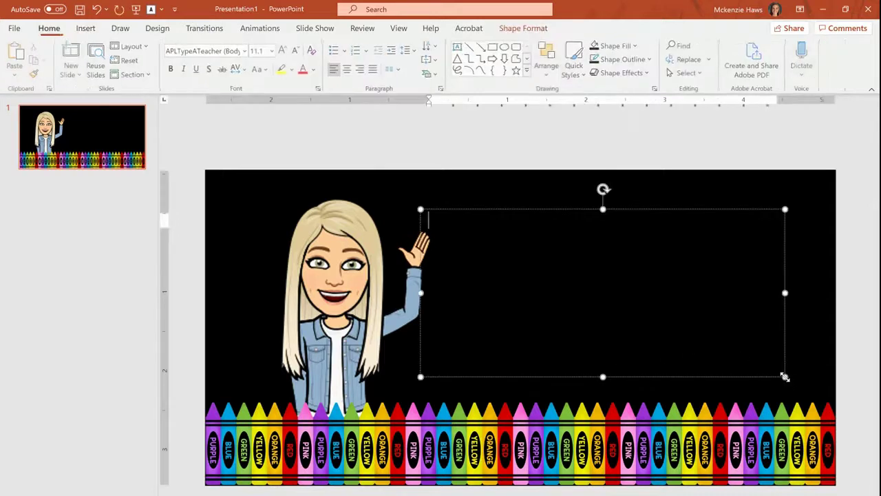
Centre-align the new text box and set its font to APLTypeATeacher (Body)
click(348, 69)
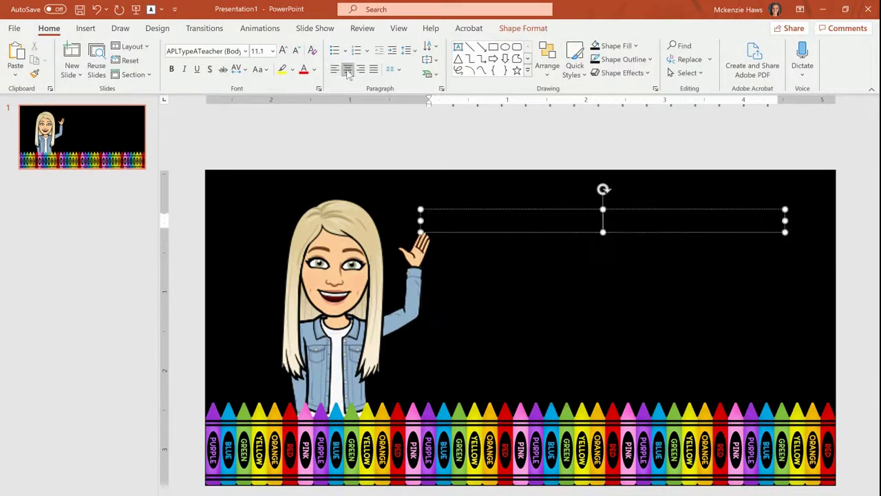
click(245, 51)
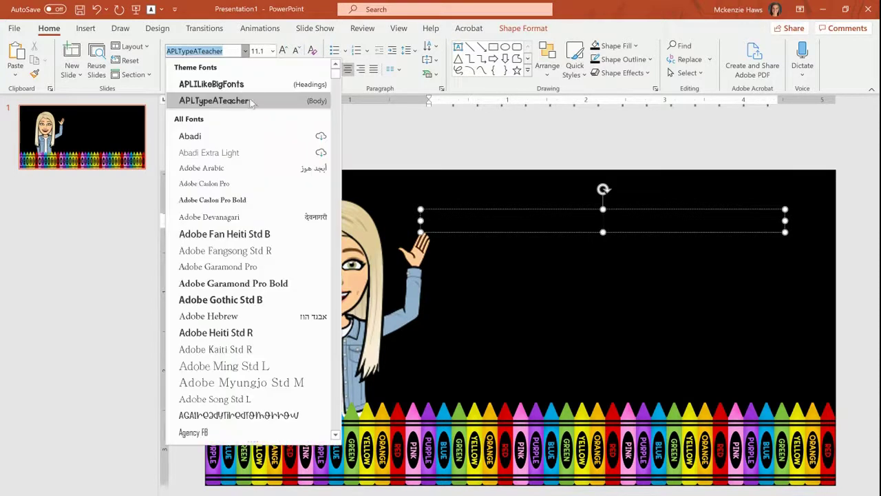
click(210, 103)
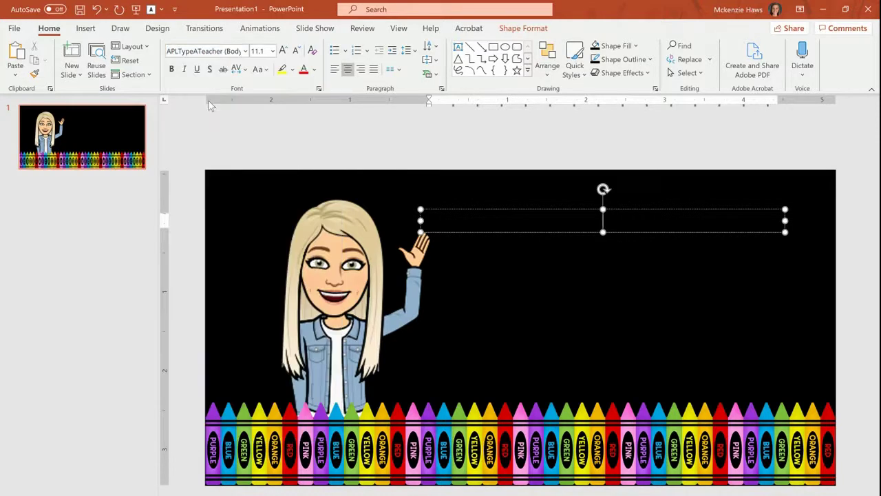
Make the Mrs. text white and enlarge it to 36 pt
double_click(610, 219)
click(314, 71)
click(303, 100)
click(283, 51)
click(282, 51)
click(282, 51)
click(282, 51)
click(282, 51)
click(282, 51)
click(282, 50)
click(282, 51)
click(282, 51)
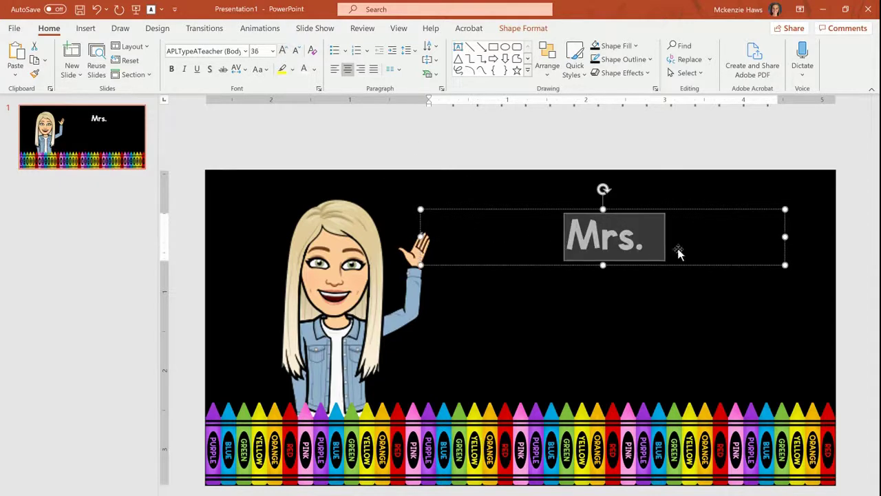
Complete the line with the teacher's possessive surname and nudge the box slightly higher
click(643, 239)
text(Haws')
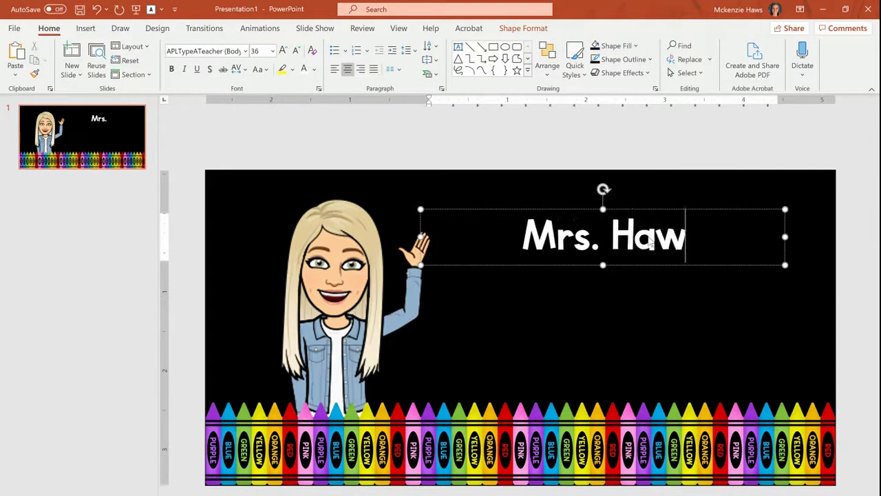
key(BackSpace)
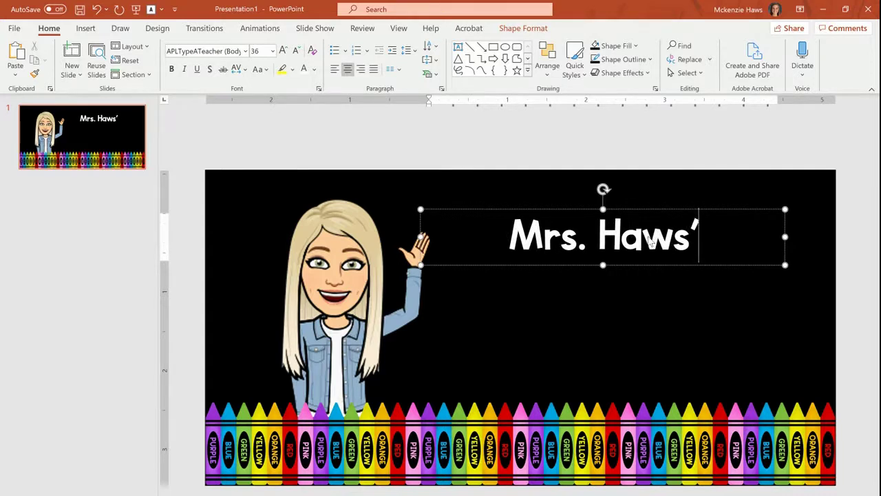
drag(608, 209, 609, 204)
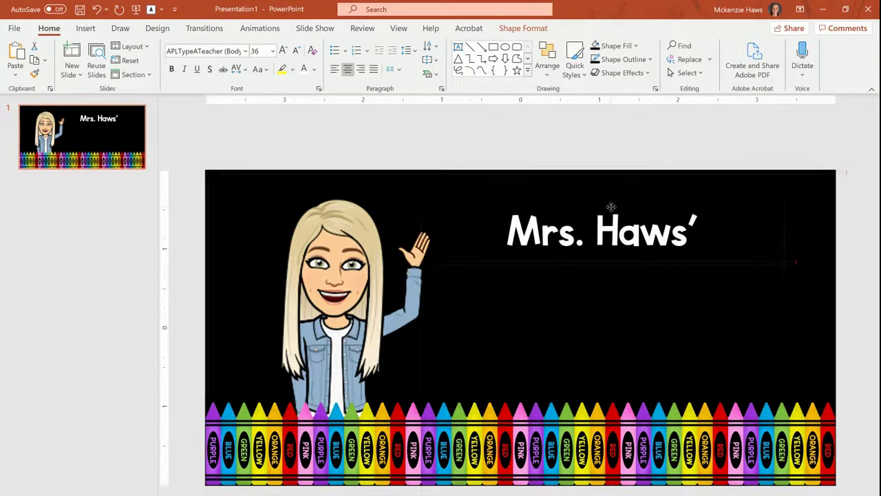
click(613, 155)
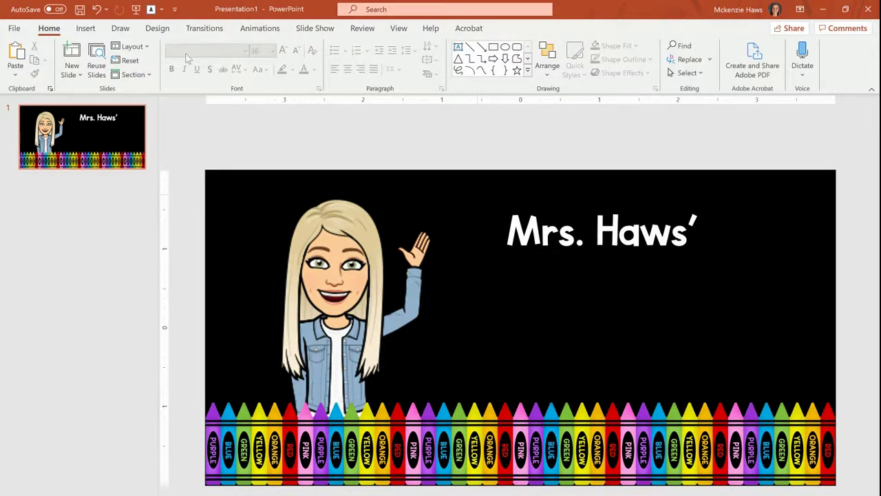
Duplicate the name text box below the original and replace its text with THIRD GRADE
click(605, 214)
click(588, 205)
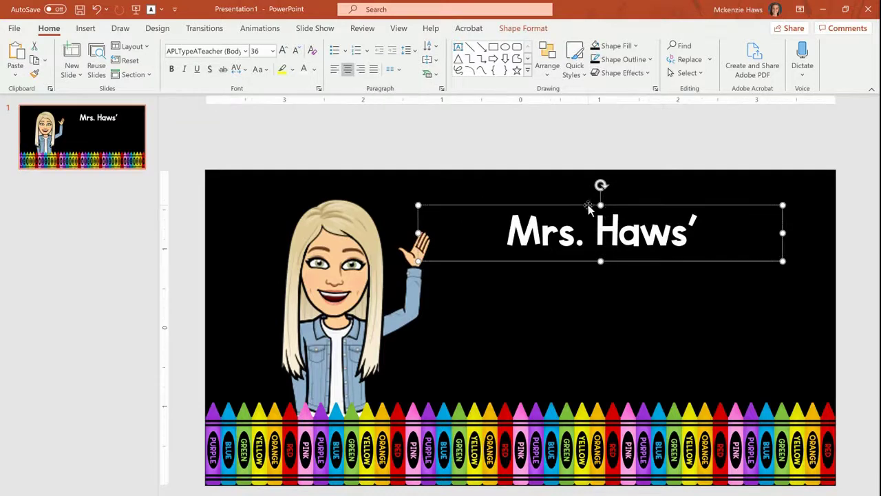
key(ctrl+c)
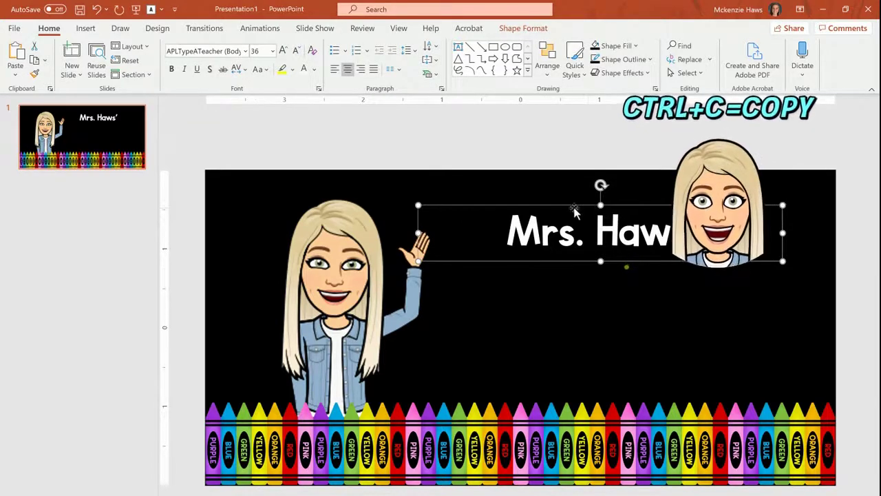
click(557, 171)
key(ctrl+v)
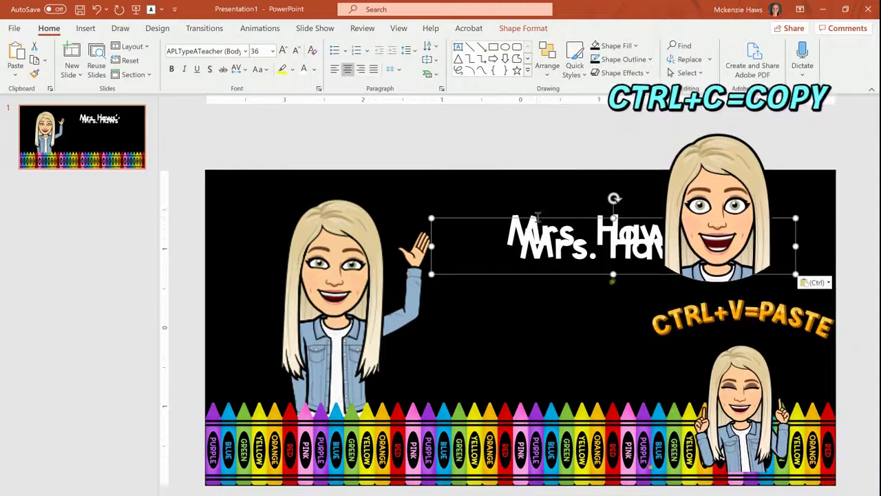
drag(537, 219, 524, 263)
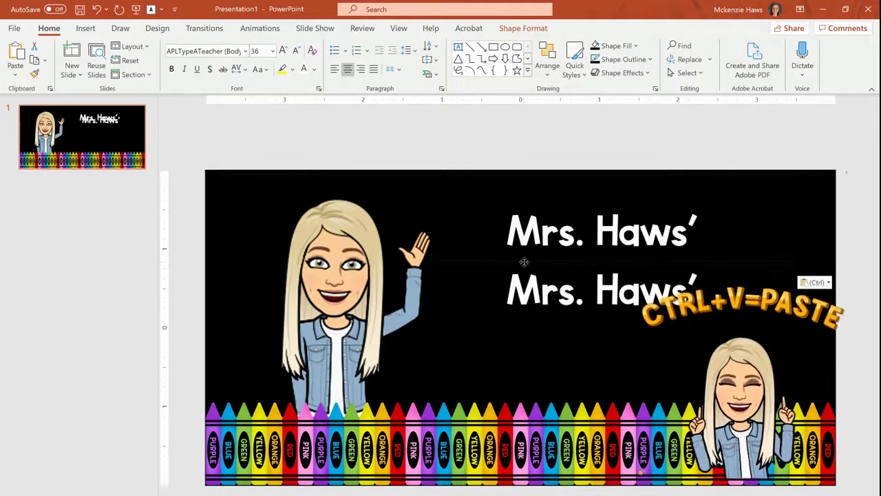
triple_click(596, 284)
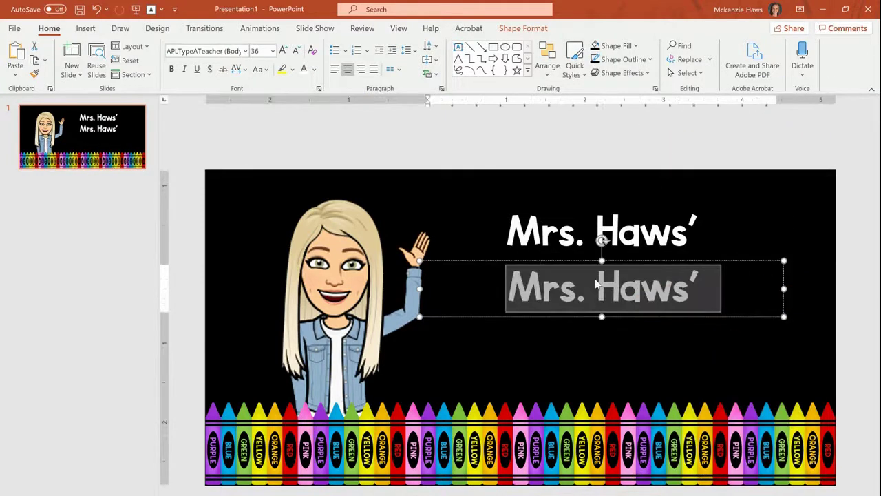
text(THIRD)
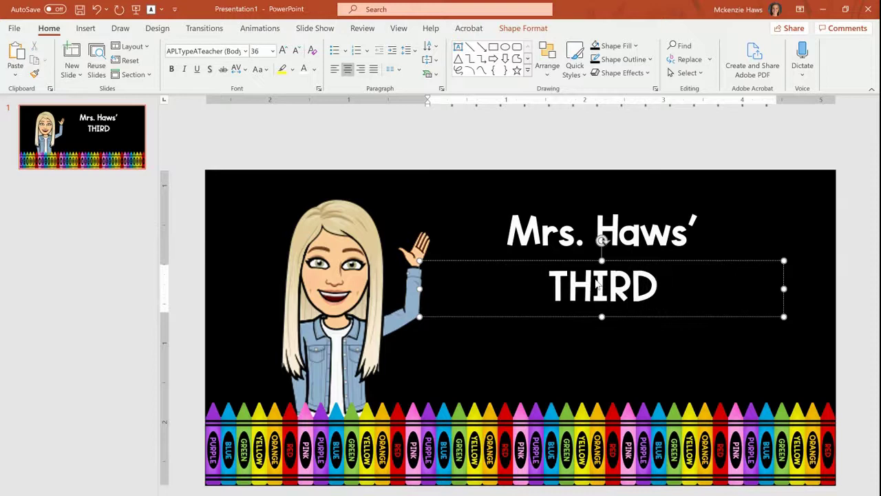
text( GRADE)
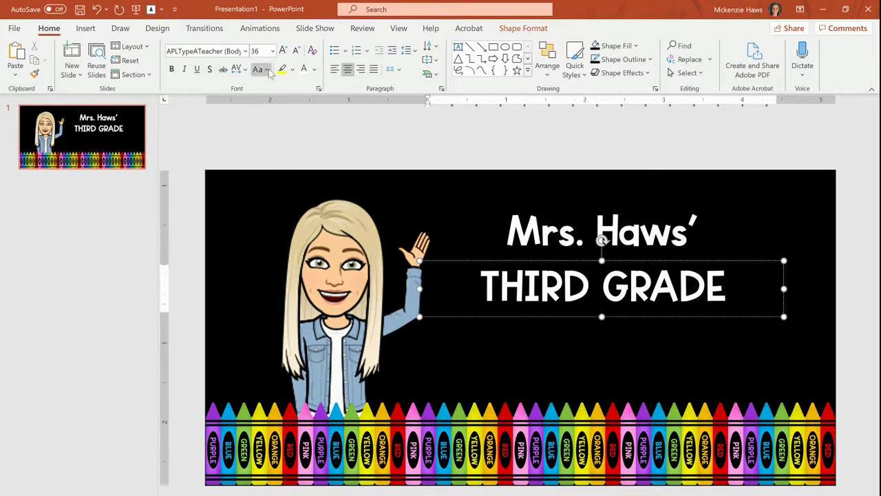
Set THIRD GRADE in APLTypeATeacher and enlarge it to 48 pt
click(245, 51)
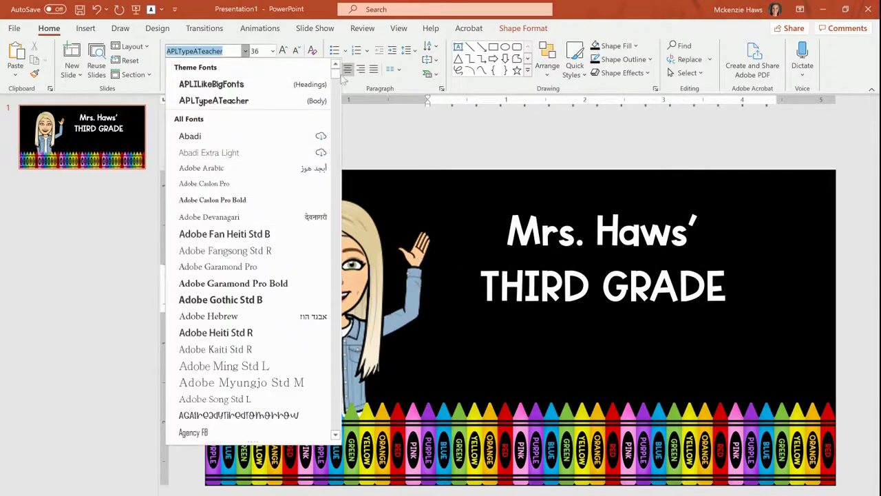
drag(340, 80, 324, 99)
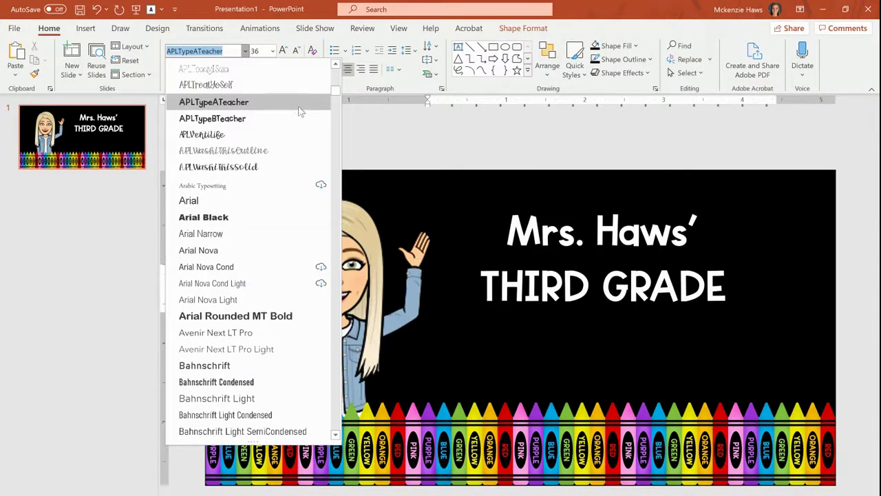
click(247, 105)
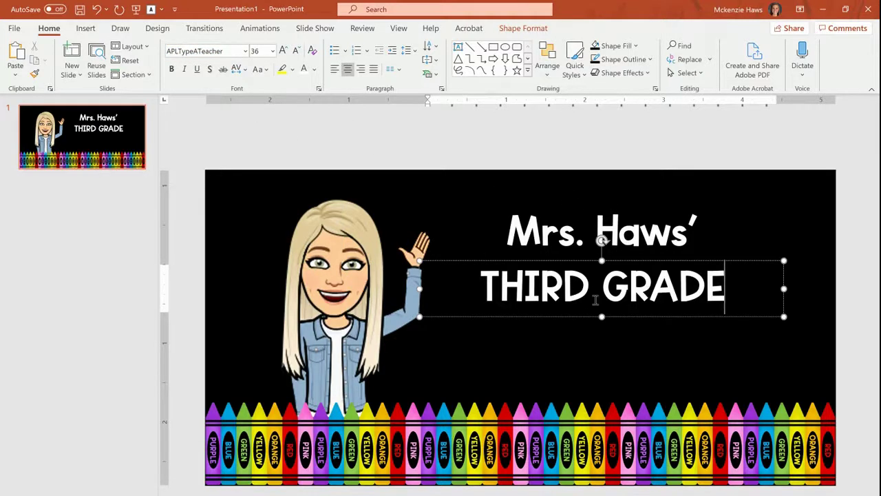
click(282, 51)
key(ctrl+a)
click(283, 52)
click(283, 51)
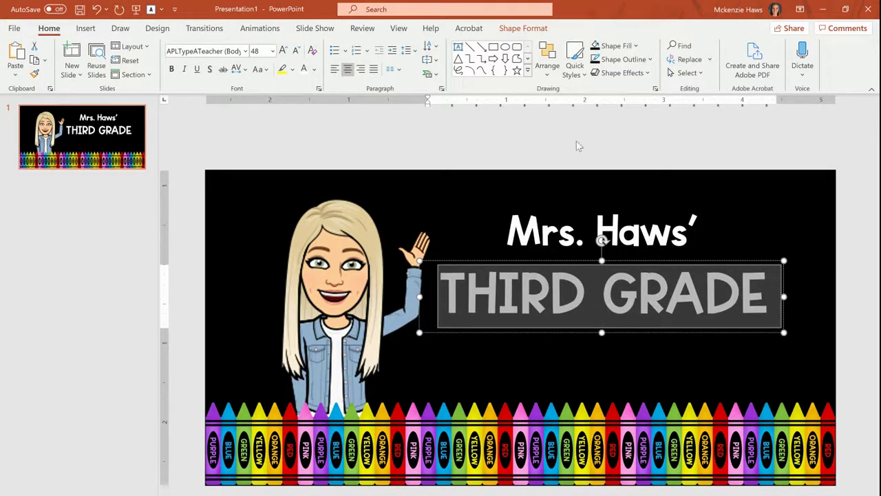
Colour the T of THIRD purple and the H blue with the eyedropper on the crayons
click(701, 297)
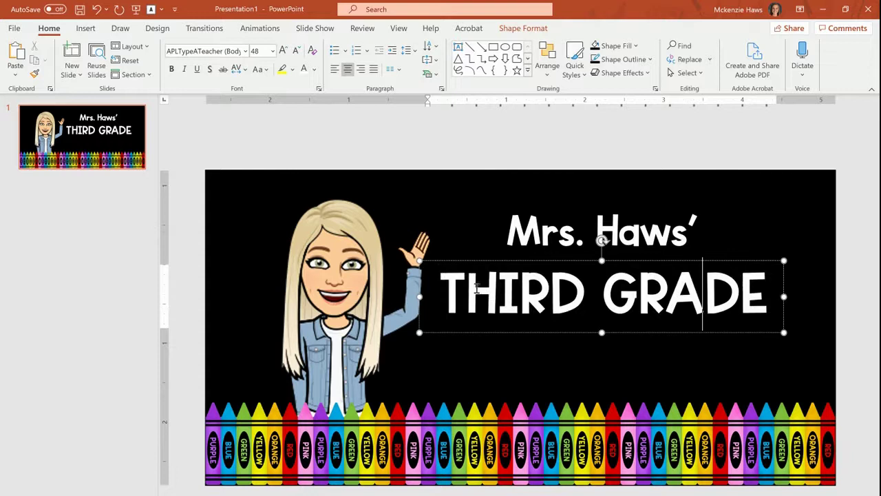
drag(440, 296, 462, 300)
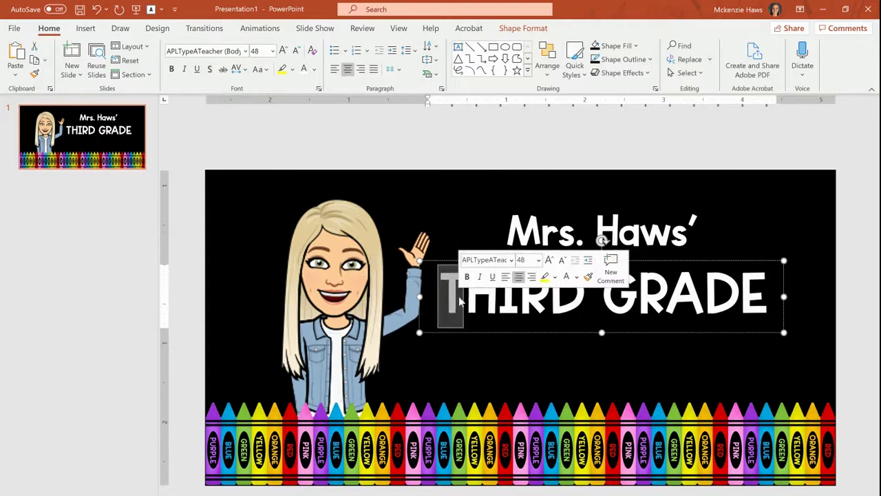
click(315, 70)
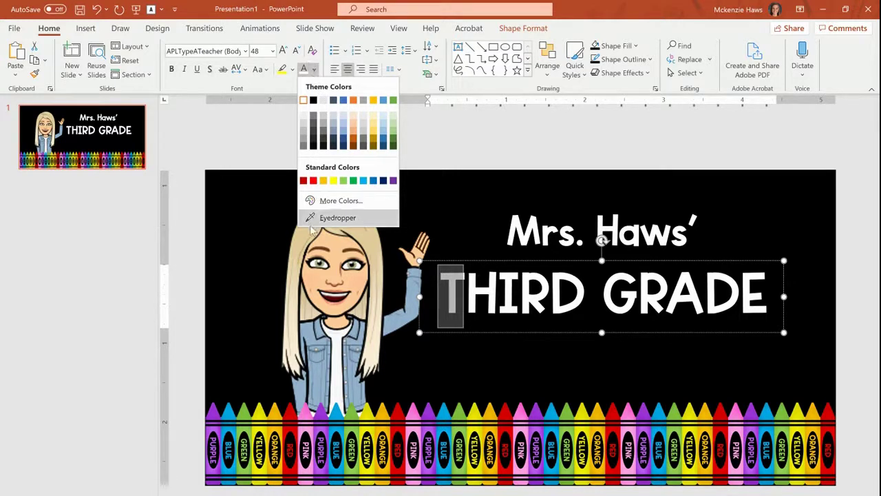
click(336, 218)
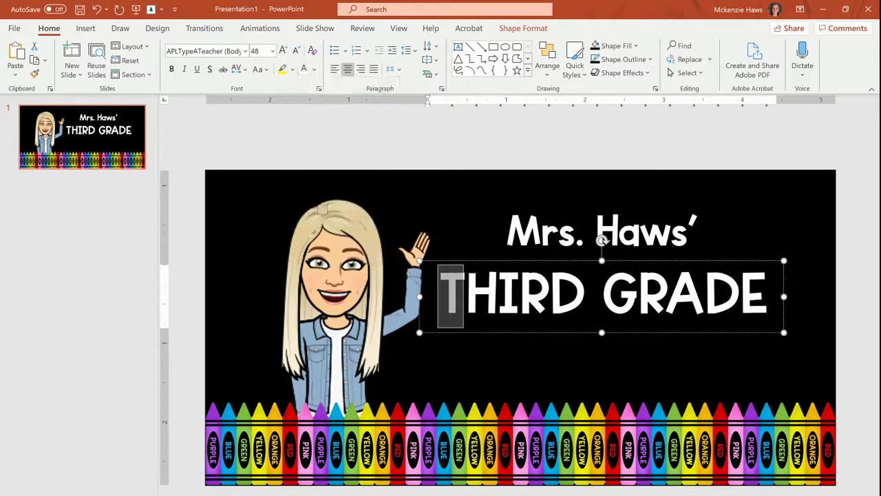
click(218, 424)
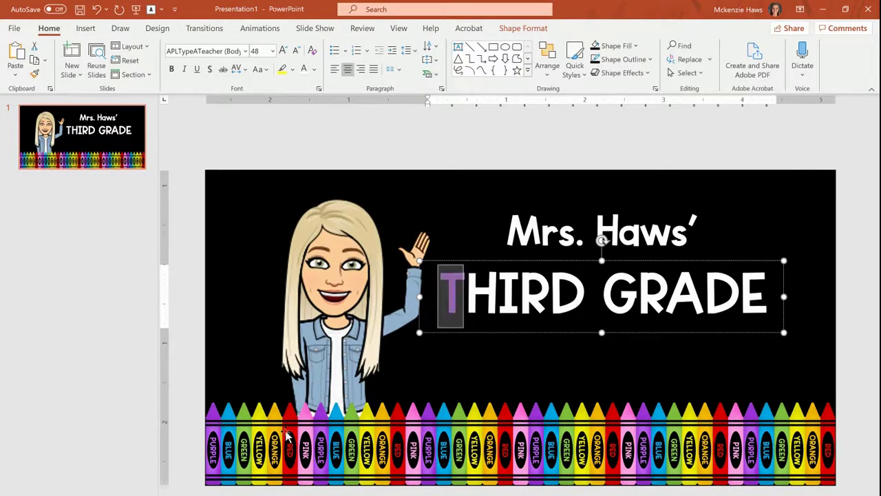
drag(465, 296, 496, 295)
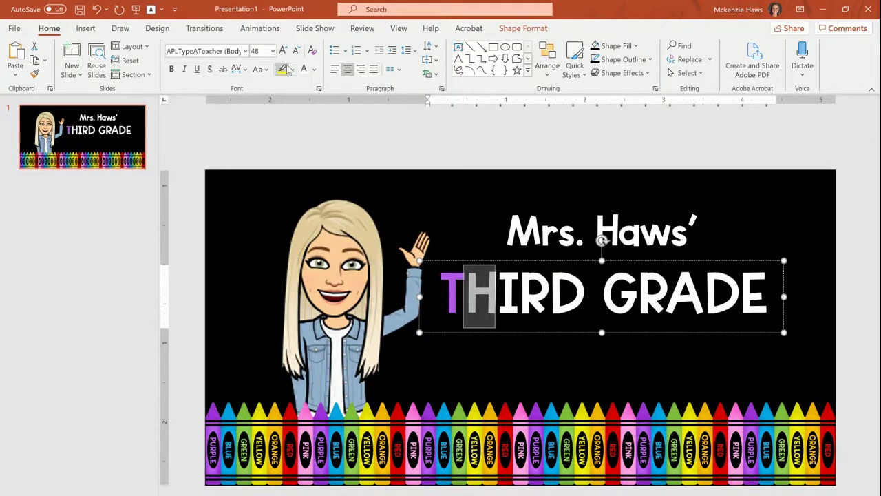
click(313, 70)
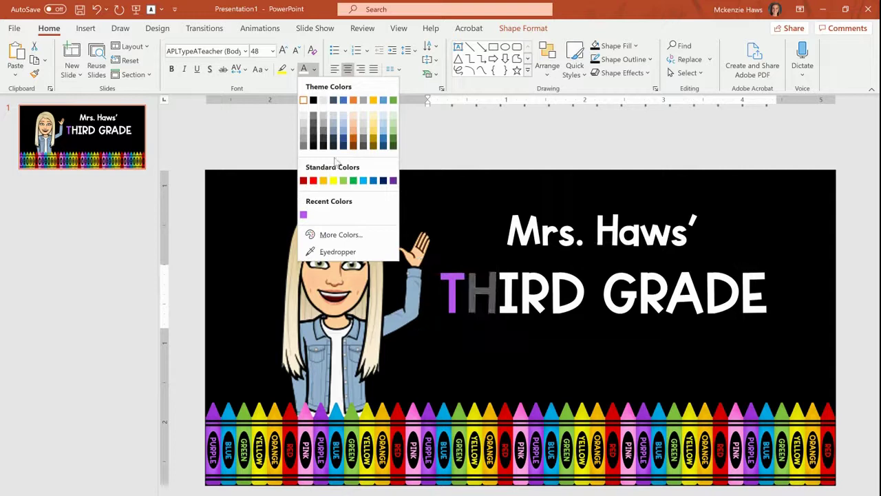
click(336, 251)
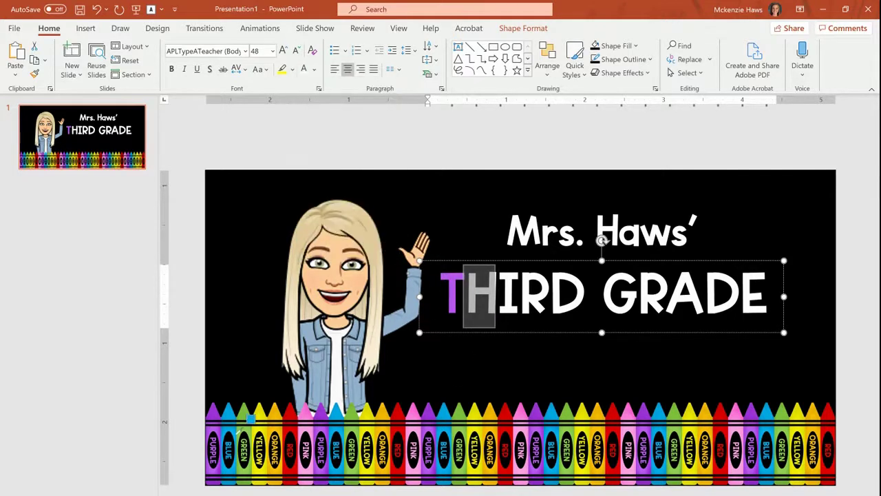
click(234, 430)
Colour the I green from the green crayon and ready the R for sampling
drag(497, 295, 517, 296)
click(313, 70)
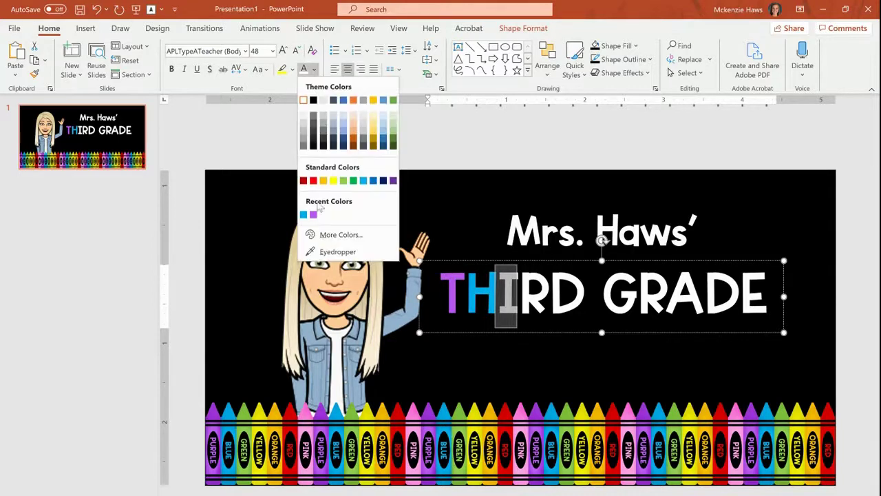
click(318, 251)
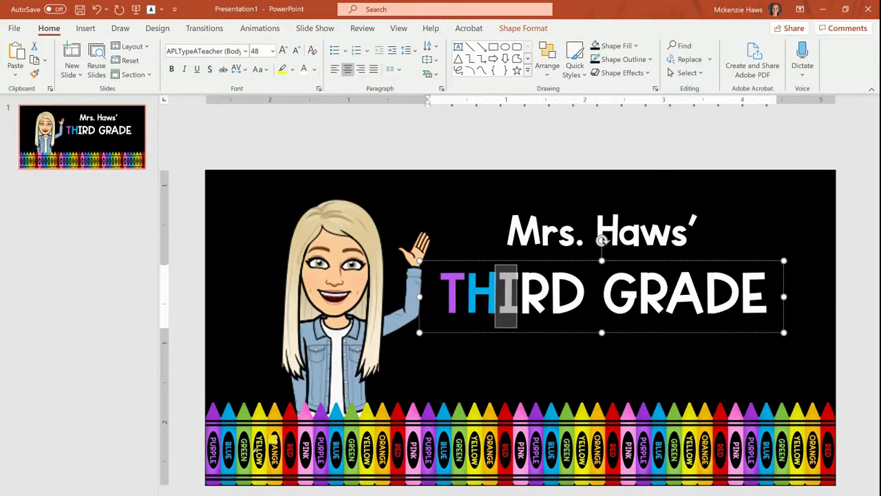
click(247, 434)
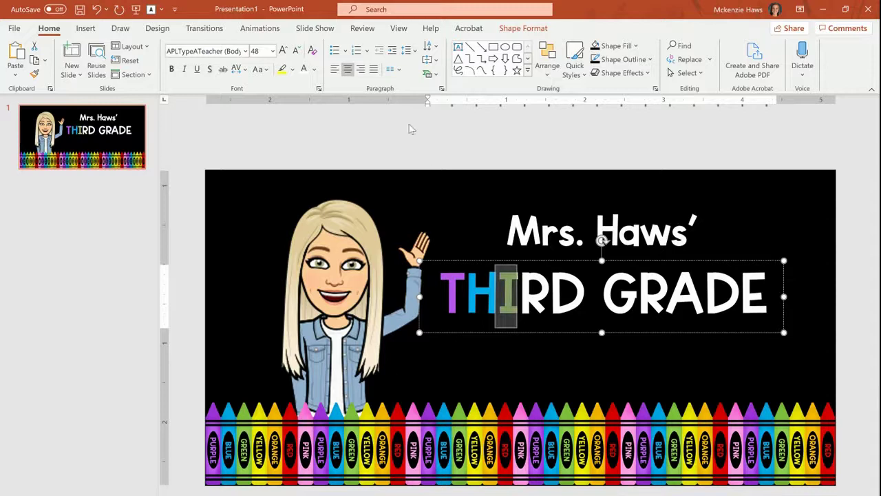
drag(517, 298, 536, 297)
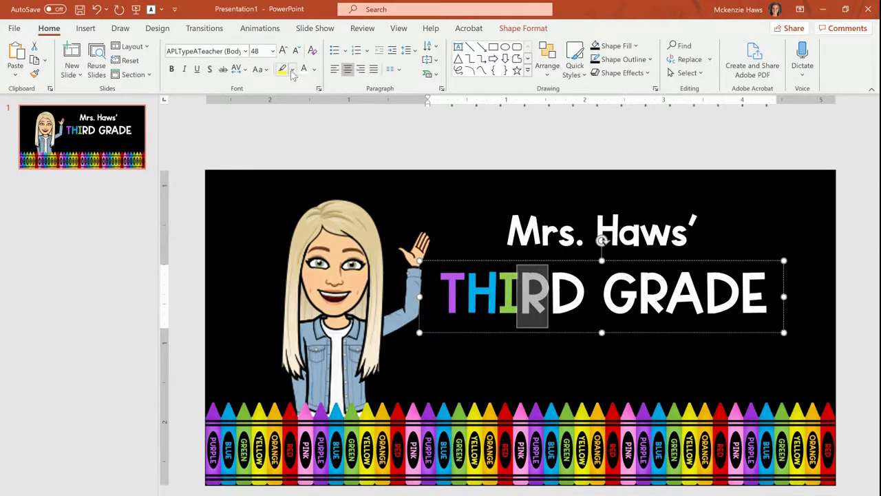
click(315, 70)
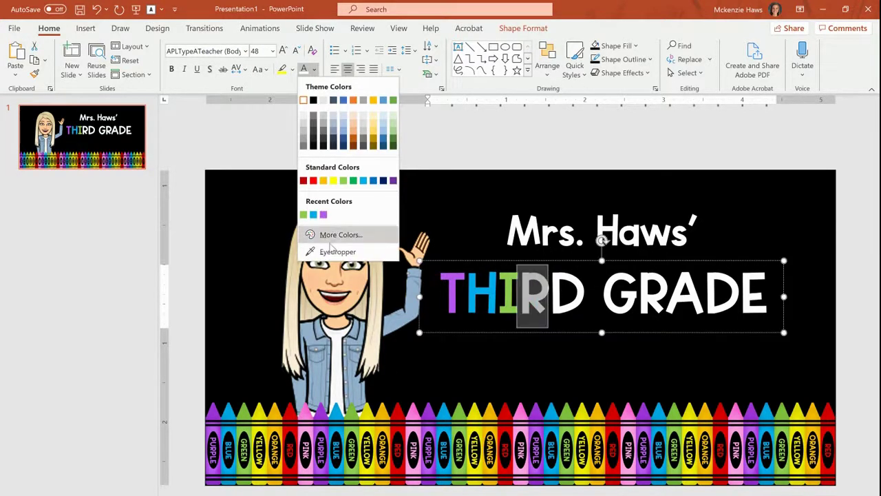
click(333, 252)
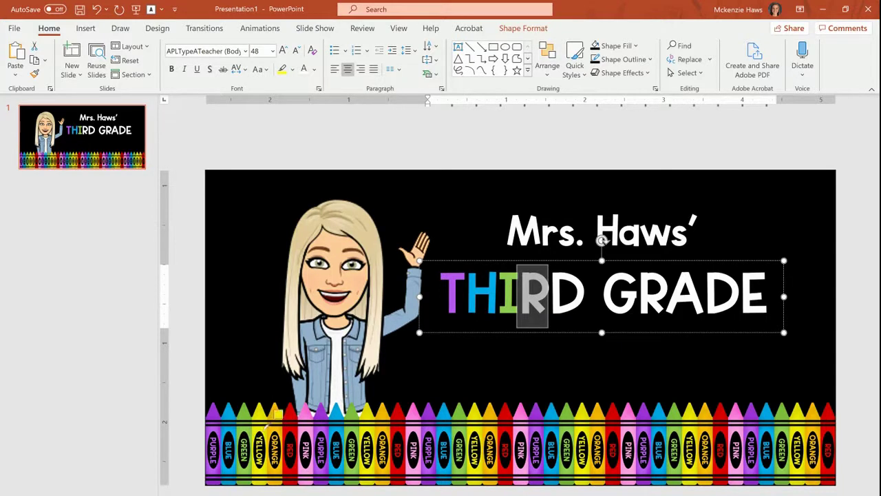
Colour the R of THIRD from a crayon and the D gold
click(268, 429)
drag(549, 275, 575, 276)
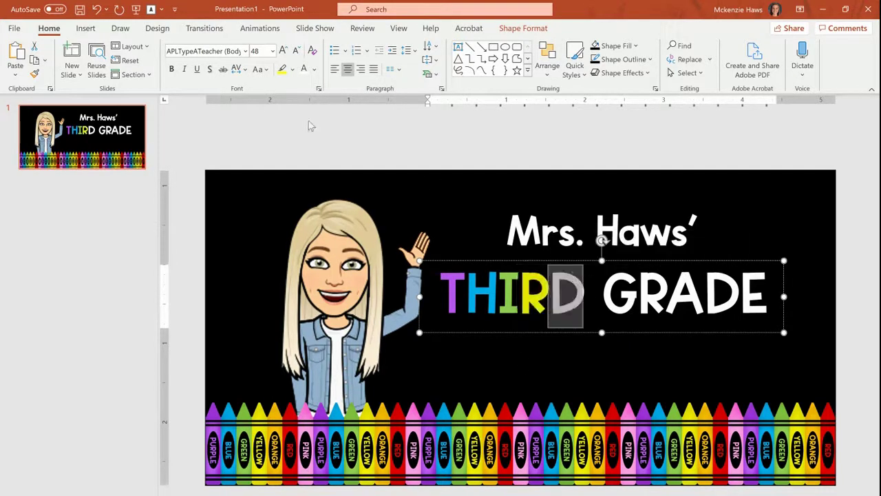
click(292, 69)
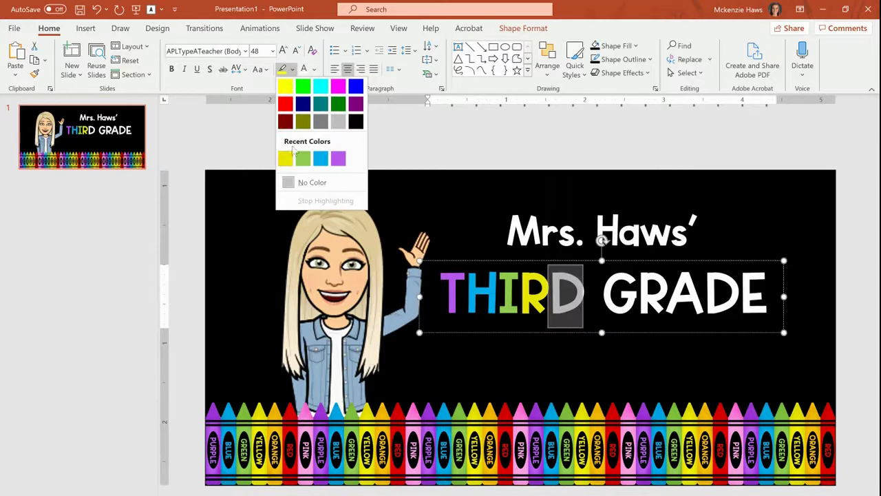
click(314, 69)
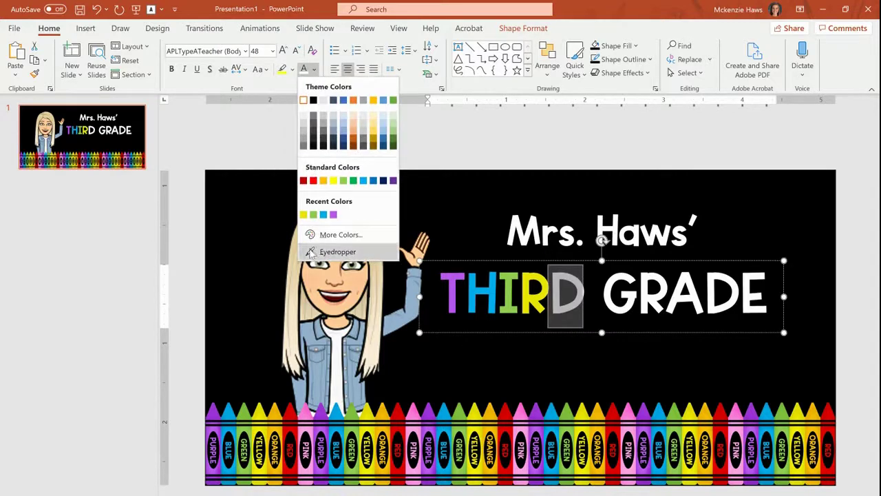
click(333, 250)
click(348, 371)
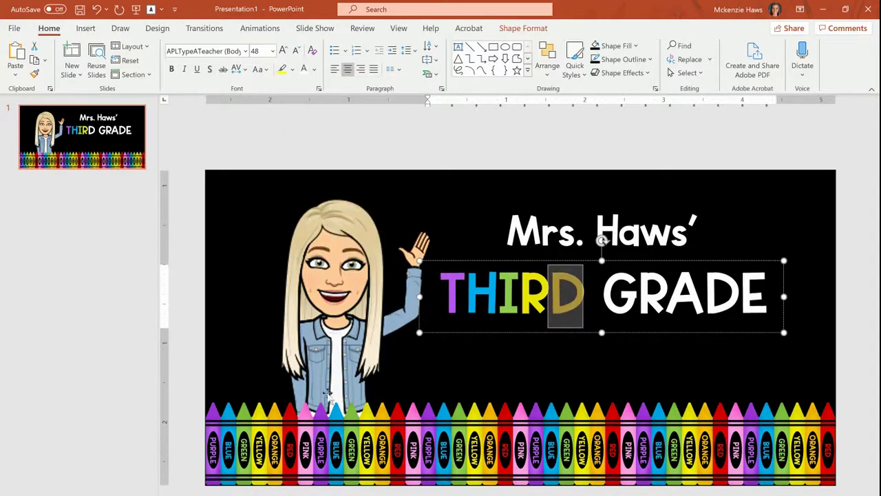
click(314, 69)
click(606, 306)
Colour the G of GRADE red and the R pink from the crayons
drag(604, 296, 636, 297)
click(314, 70)
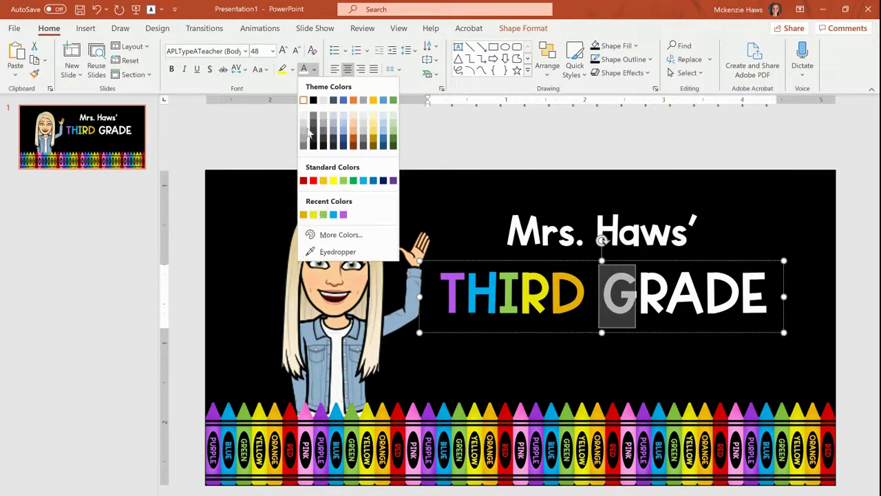
click(315, 250)
click(292, 432)
key(Right)
key(shift+Right)
click(314, 70)
click(315, 251)
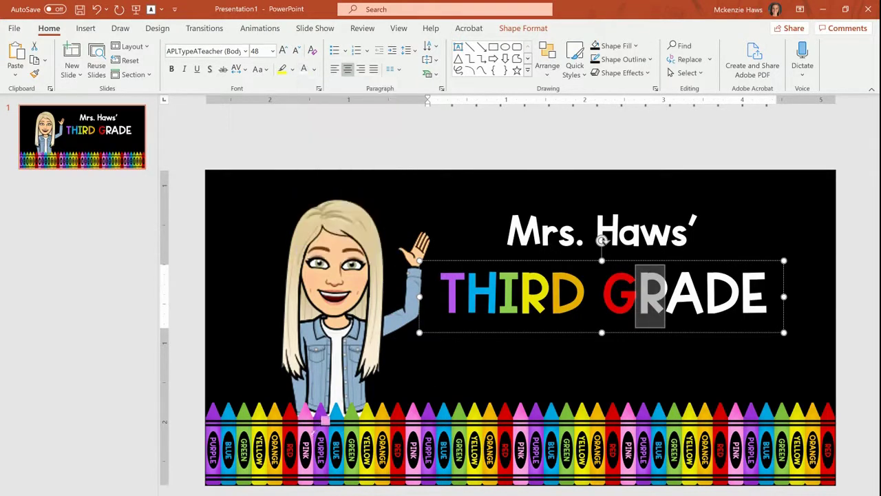
click(325, 416)
Colour the A purple, the D blue and the E green from recent colours
key(Right)
key(shift+Right)
click(314, 69)
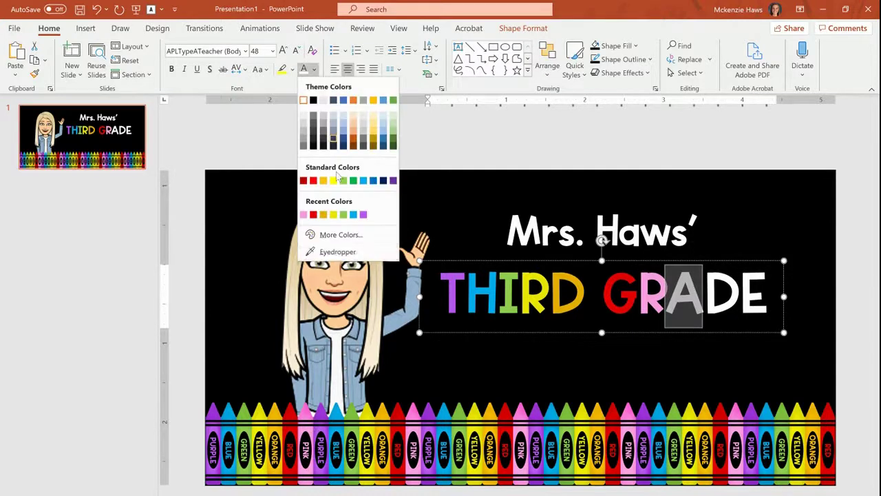
click(363, 214)
key(Right)
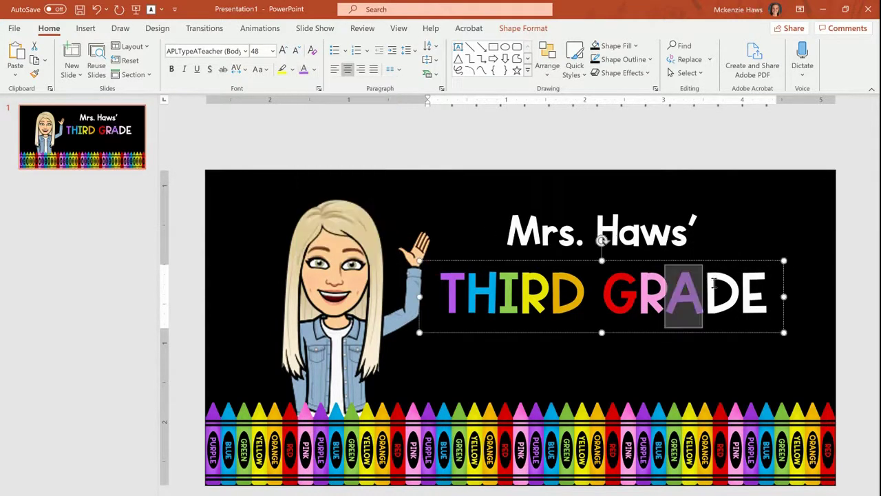
key(shift+Right)
click(314, 69)
click(363, 214)
double_click(749, 290)
click(749, 290)
key(shift+Right)
click(314, 70)
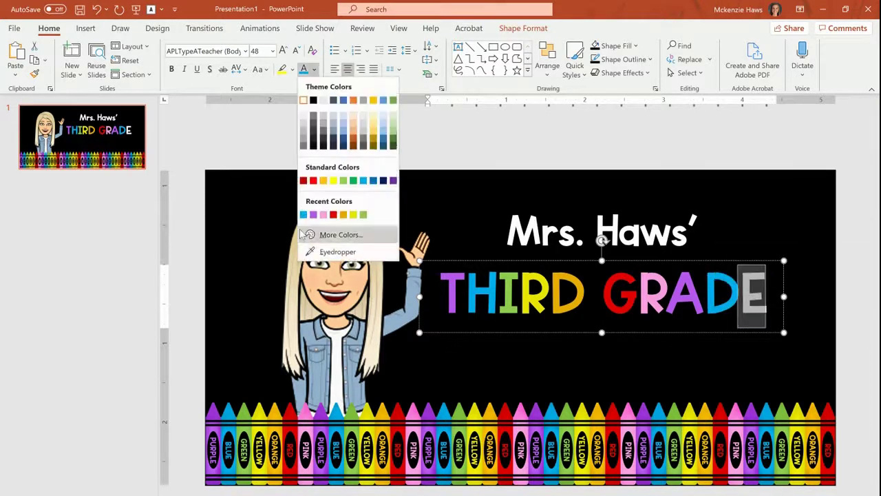
click(361, 214)
Copy the rainbow THIRD GRADE text box and paste a duplicate offset slightly downward
click(830, 253)
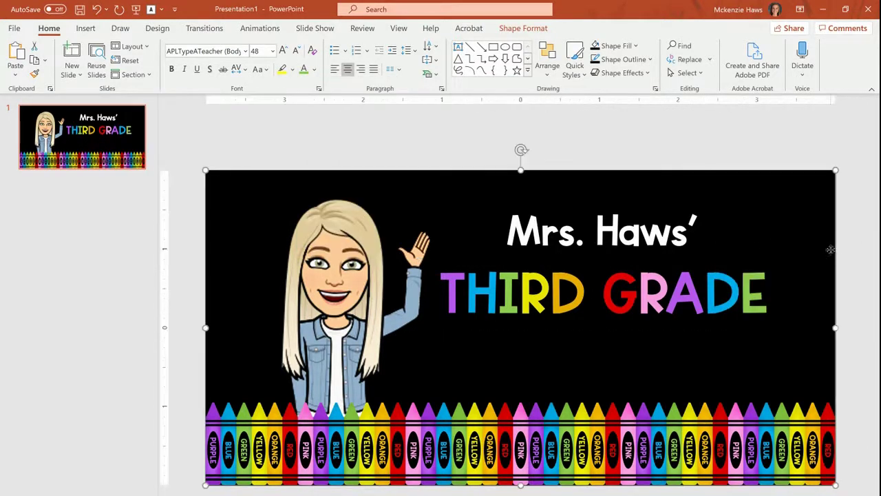
click(846, 247)
click(610, 301)
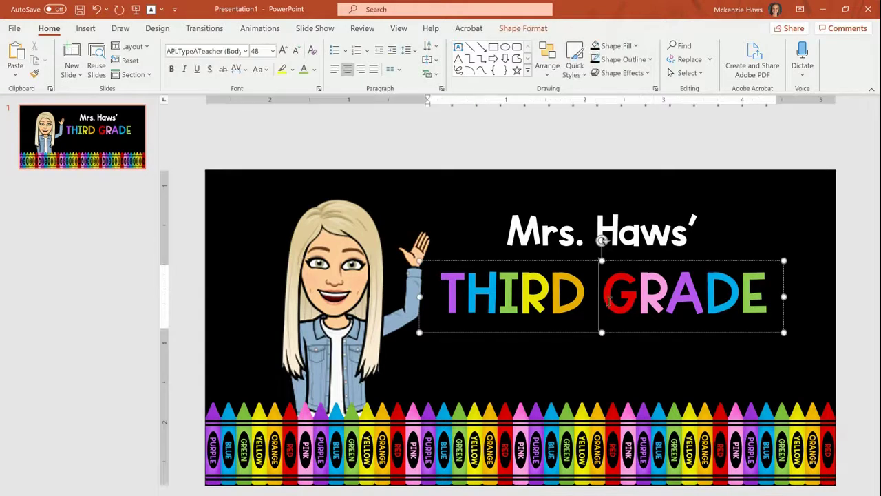
click(615, 265)
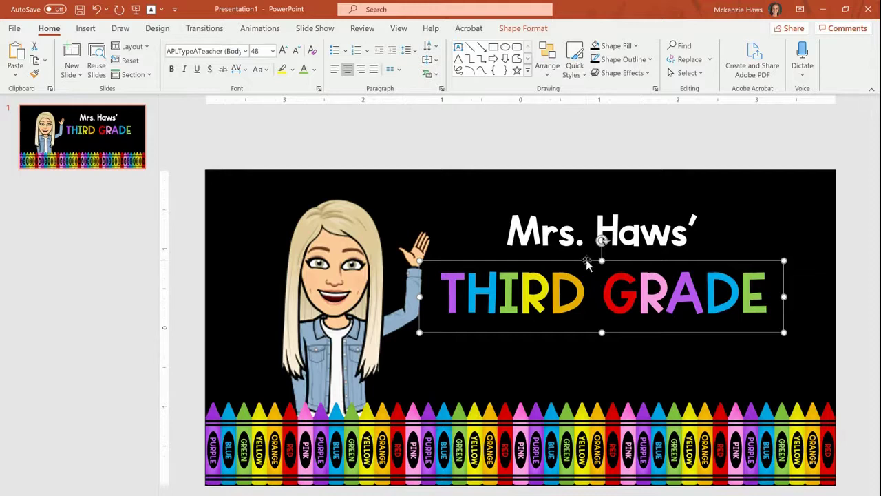
right_click(586, 264)
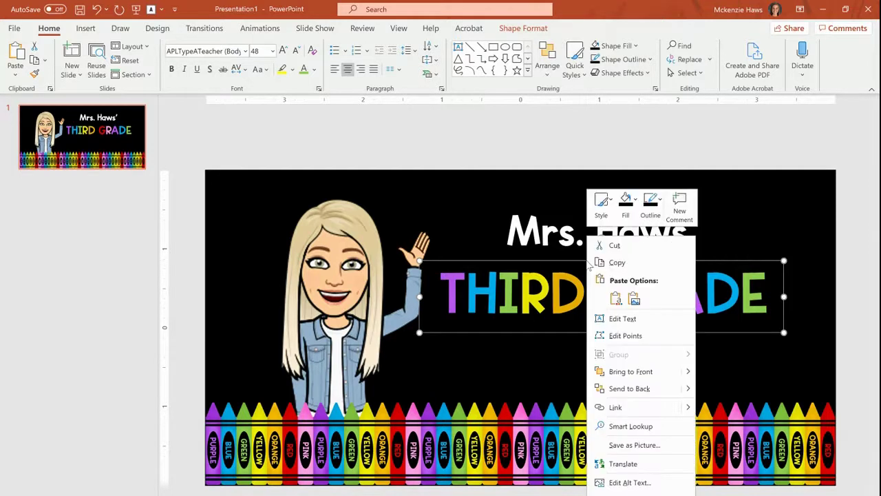
click(617, 262)
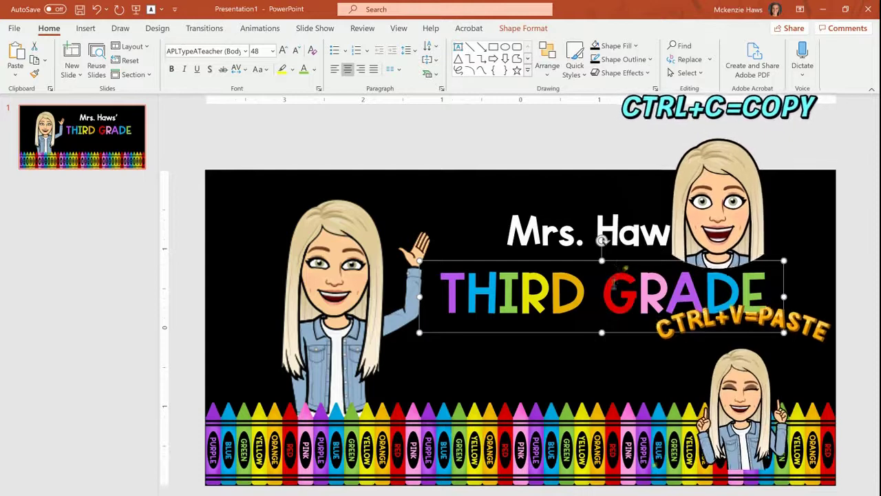
key(ctrl+v)
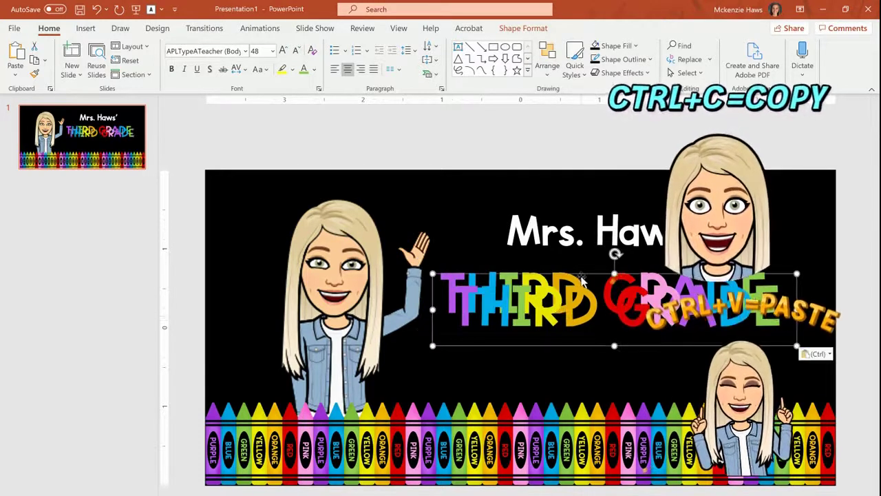
drag(608, 311, 579, 278)
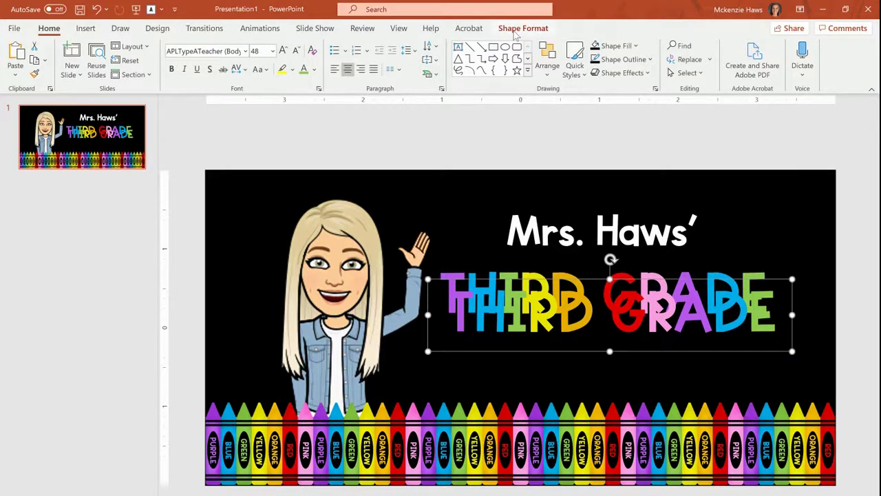
Give the duplicate THIRD GRADE a white 1½ pt text outline
click(542, 307)
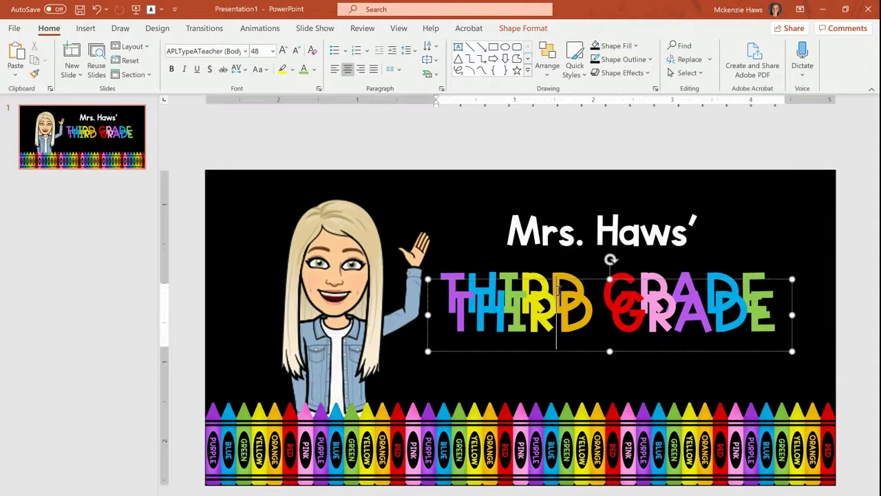
key(Escape)
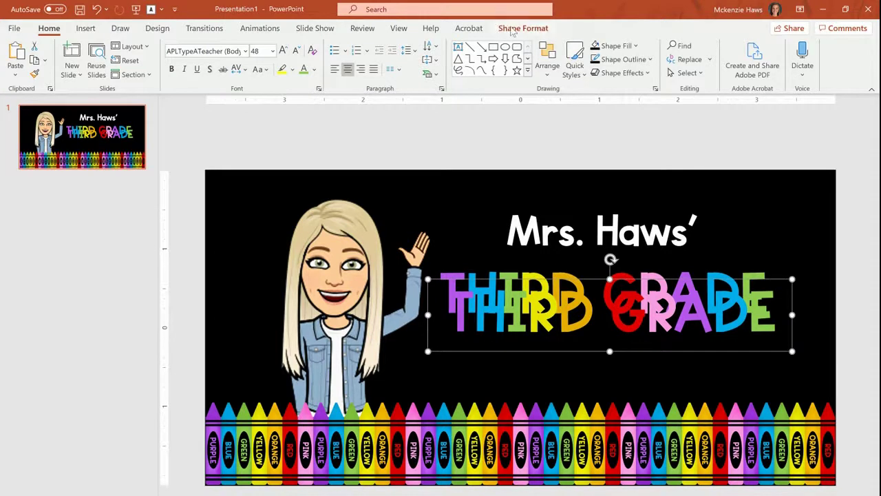
click(512, 30)
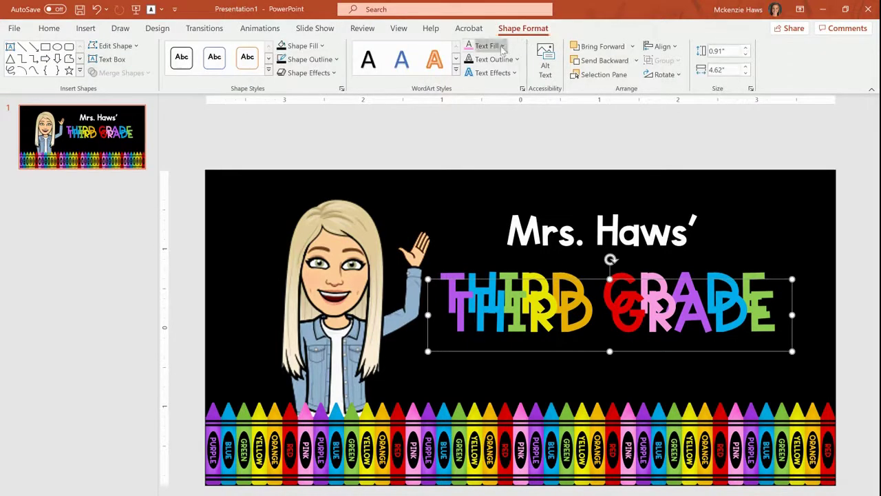
click(502, 46)
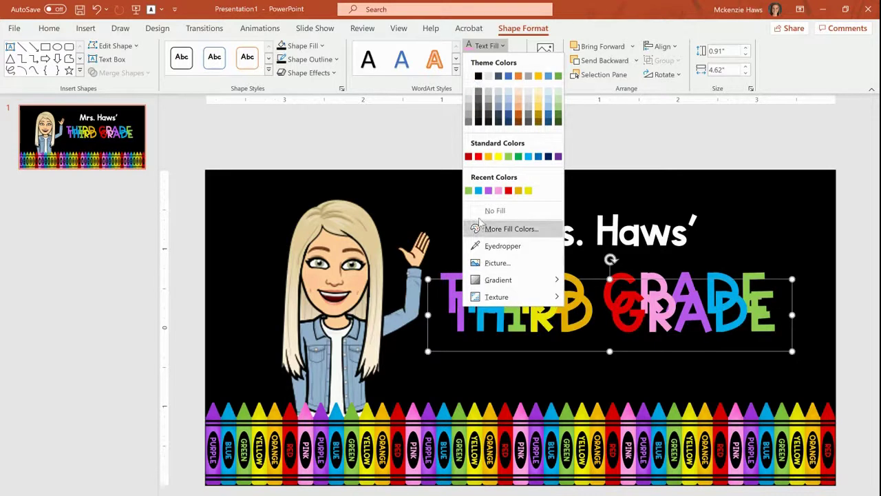
key(Escape)
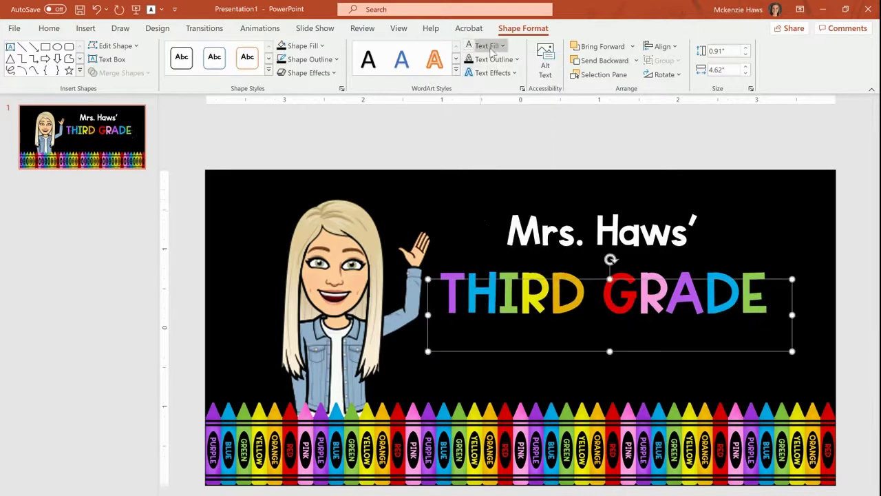
click(489, 60)
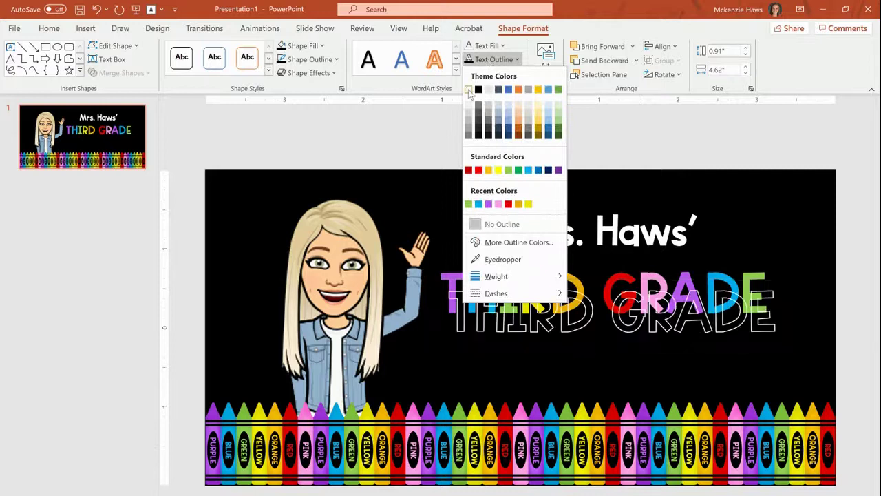
click(469, 91)
click(491, 60)
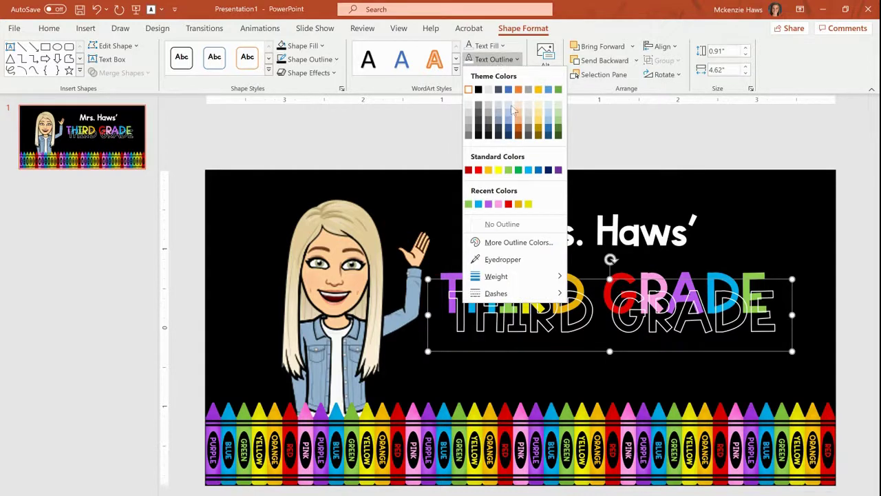
mouse_move(541, 275)
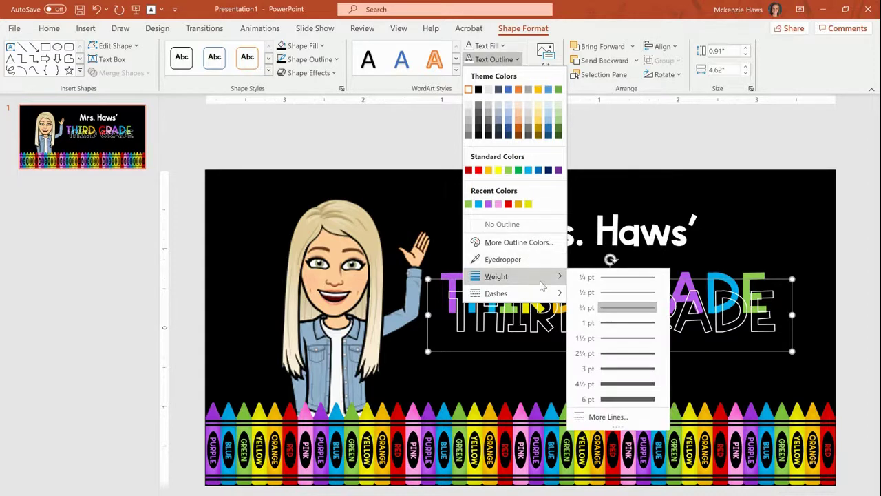
click(616, 337)
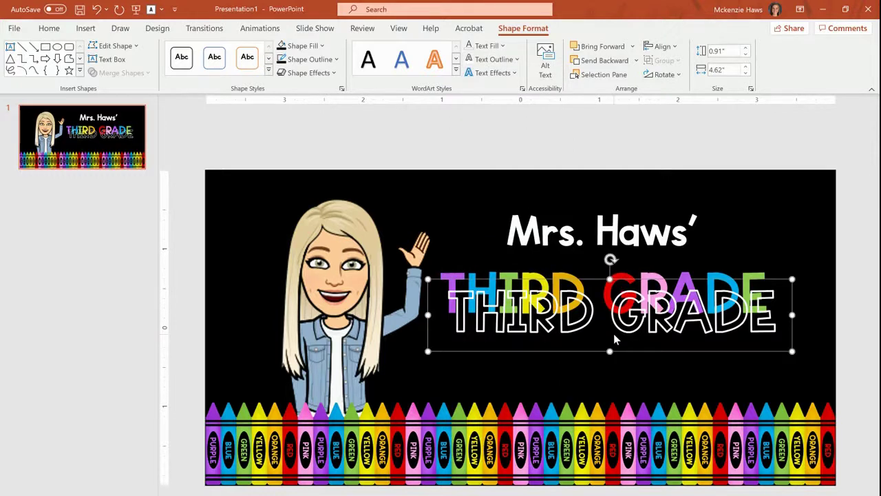
Align the outlined copy exactly over the rainbow THIRD GRADE letters
drag(565, 278, 561, 262)
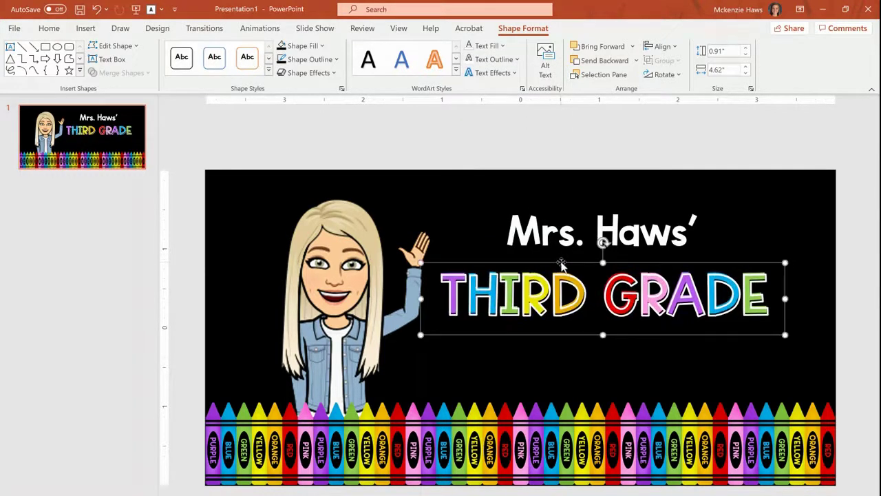
key(ctrl+Down)
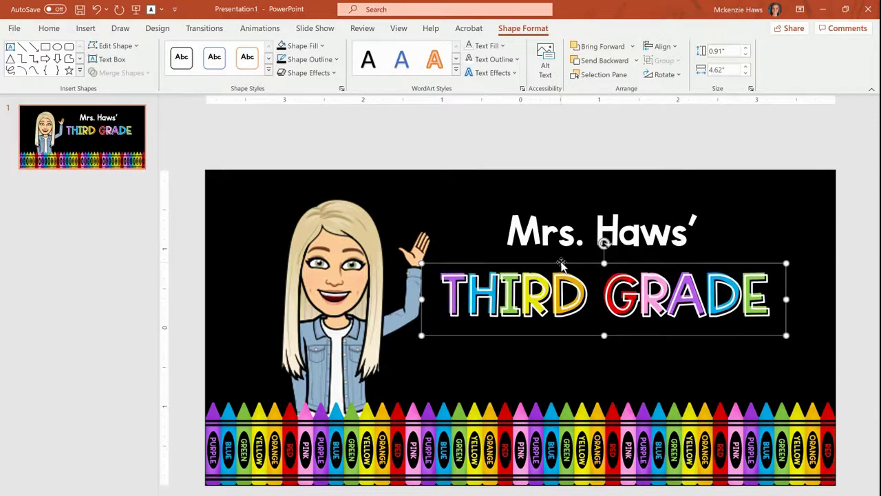
click(847, 310)
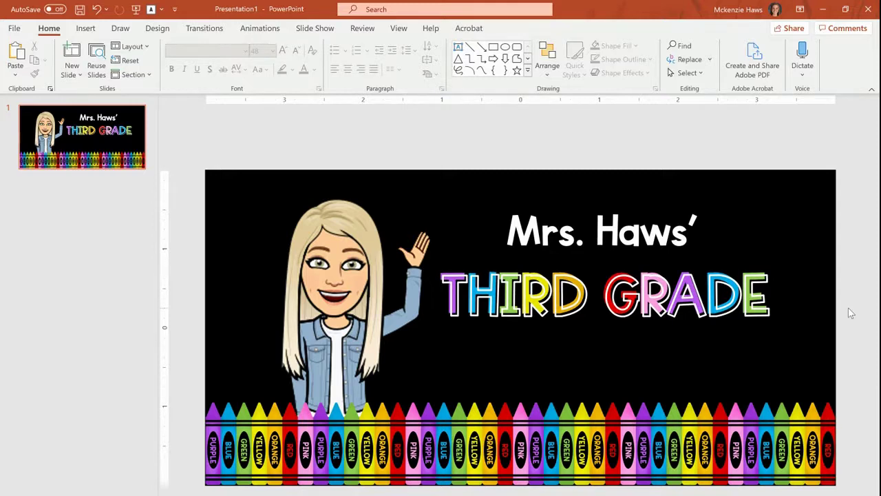
Paste a duplicate of the name text box below THIRD GRADE
click(611, 203)
click(592, 201)
click(587, 206)
click(585, 206)
click(583, 206)
click(583, 205)
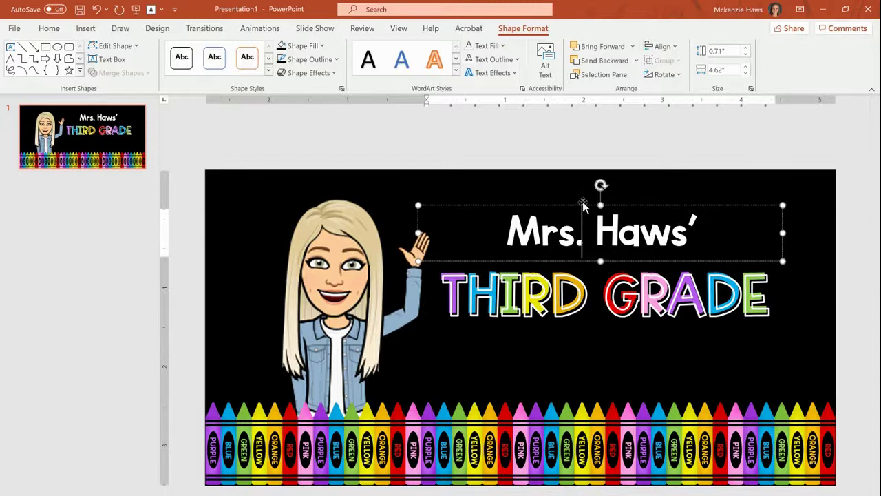
click(583, 206)
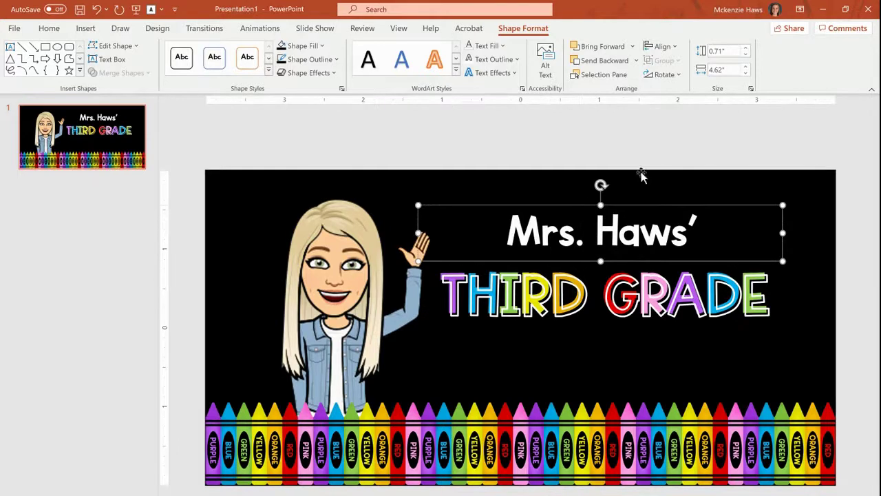
click(655, 152)
key(ctrl+v)
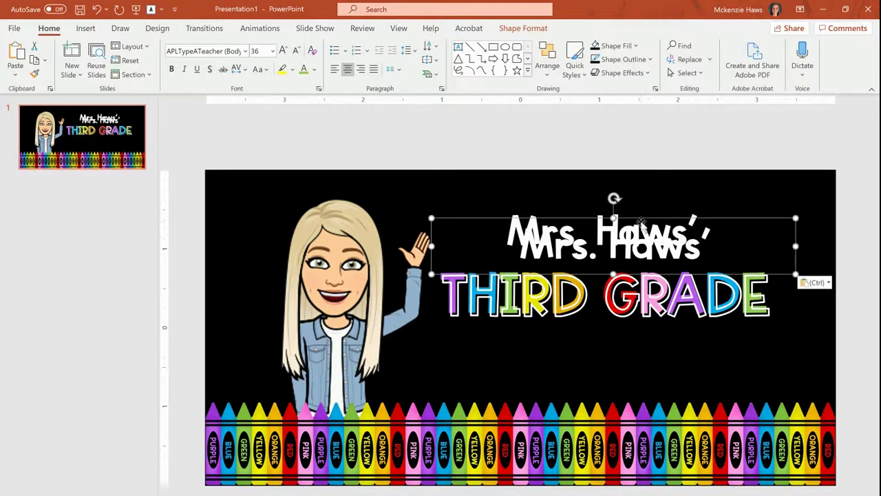
drag(641, 222, 627, 337)
Replace the copy's text with 'Today is a great day to learn something new!'
click(633, 348)
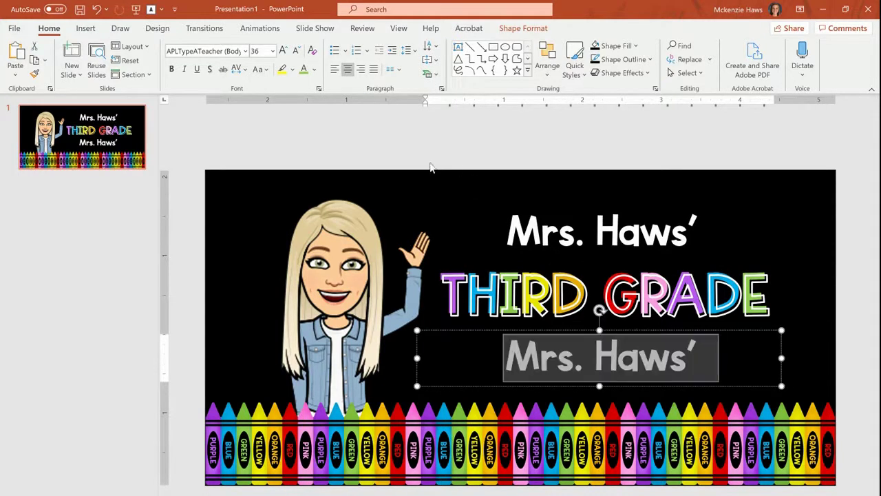
key(ctrl+a)
click(296, 52)
click(296, 52)
click(296, 51)
click(296, 51)
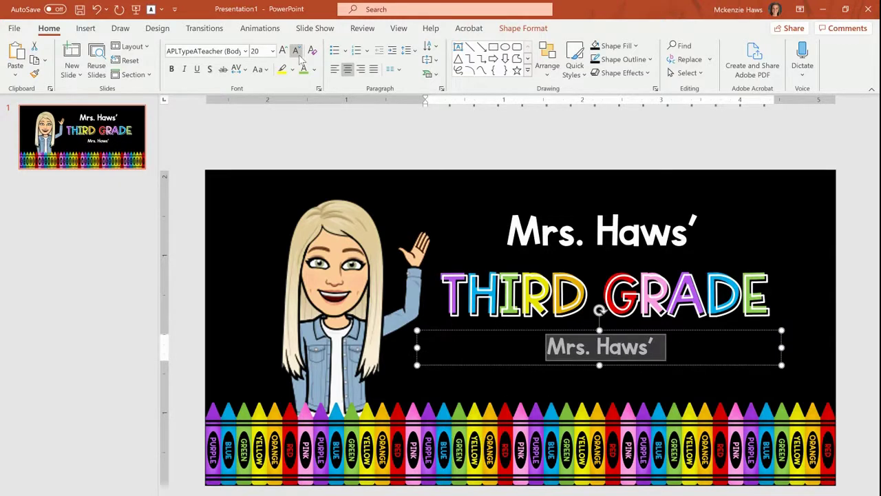
text(Today)
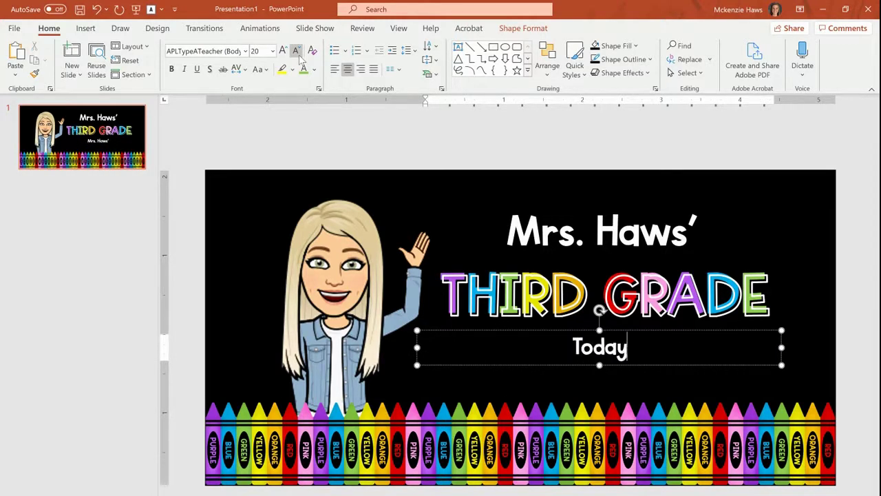
text( is a grea)
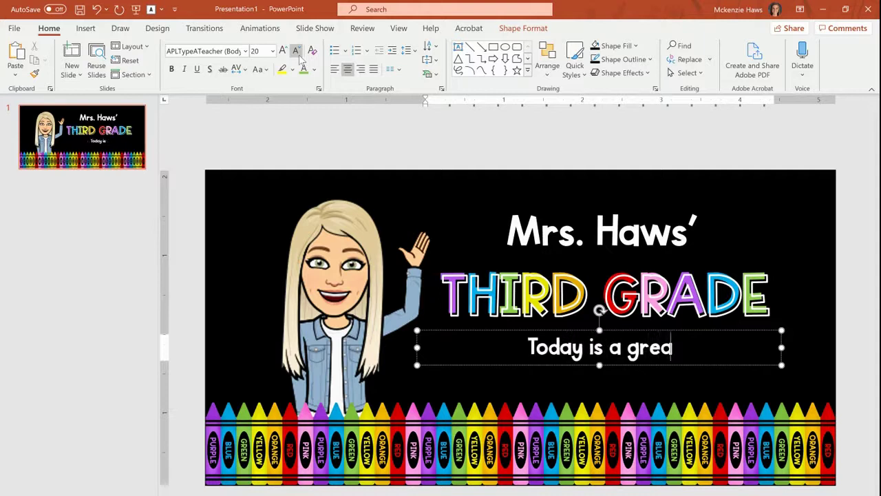
text(t tay to )
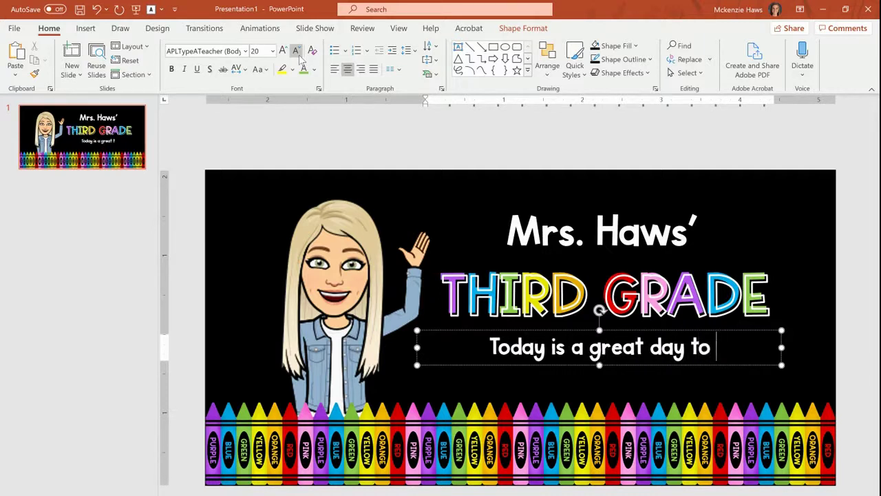
text(learn a)
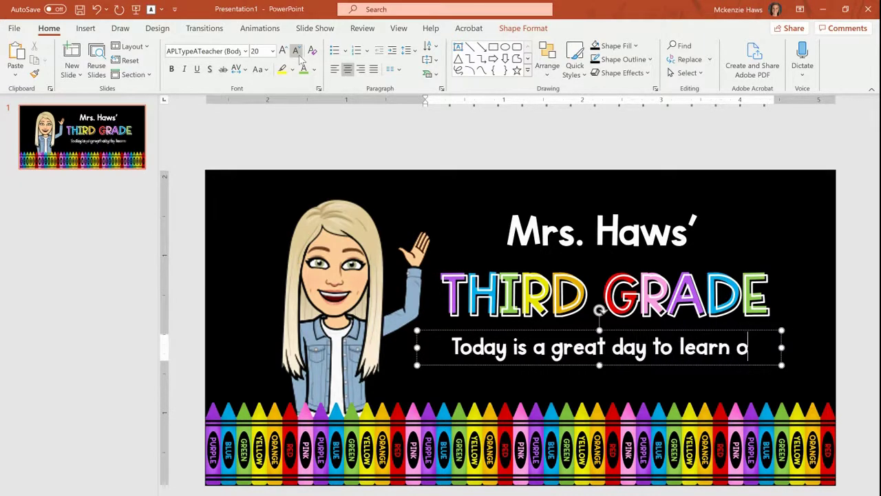
key(BackSpace)
text(something )
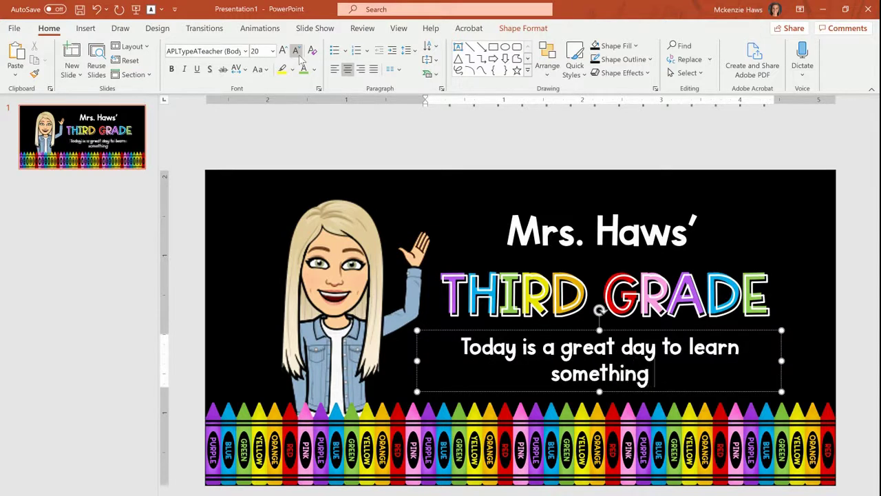
text(new!)
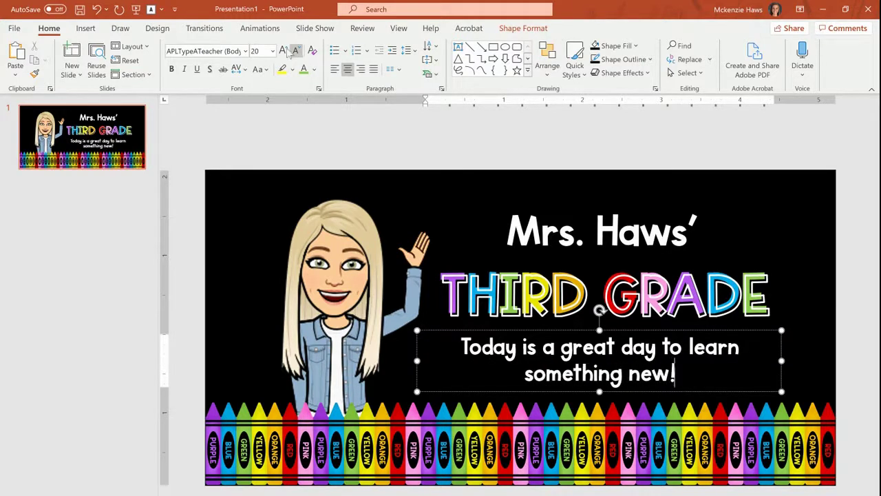
Shrink the tagline to 14 pt on one line and move it lower
key(ctrl+a)
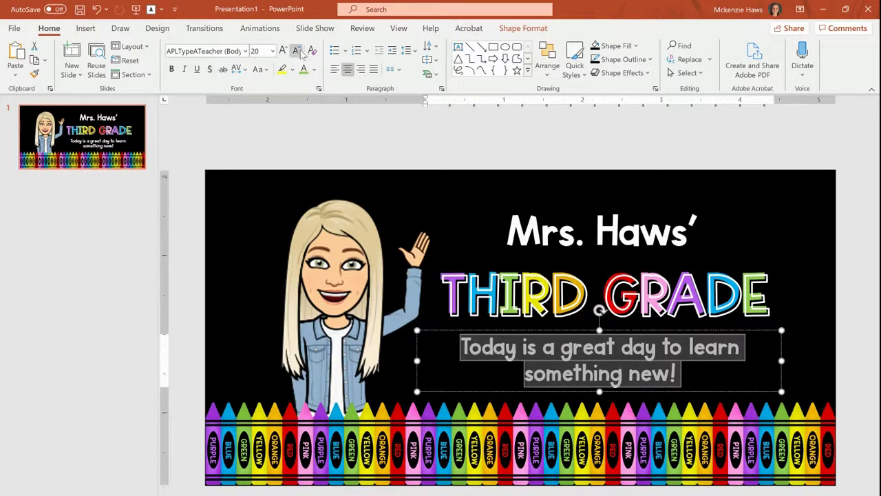
click(297, 51)
click(297, 52)
click(297, 51)
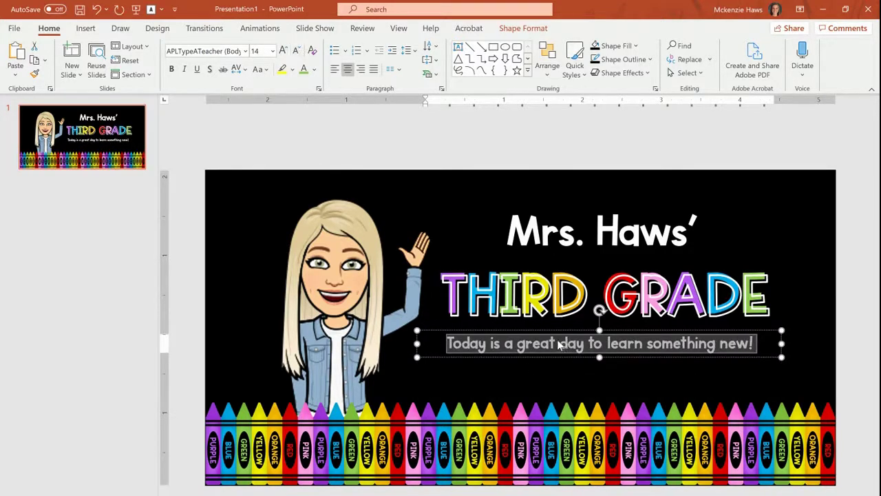
drag(555, 329, 561, 346)
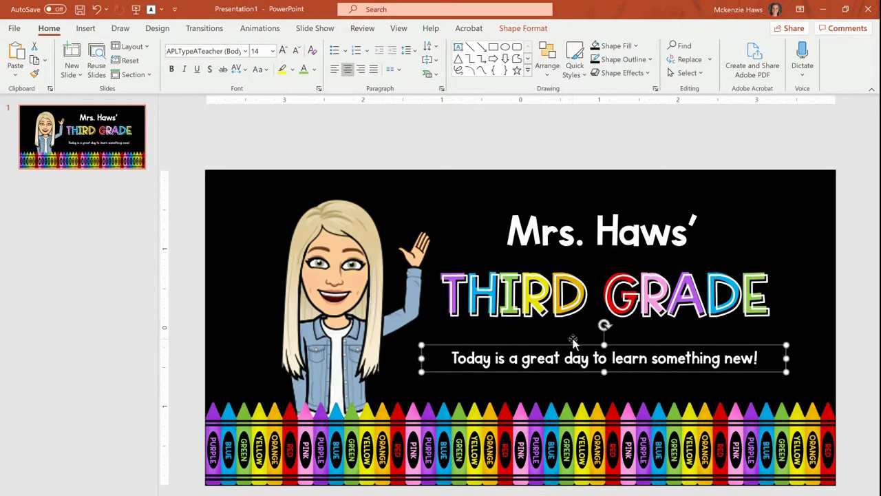
Select every object on the slide and choose Save as Picture
click(407, 124)
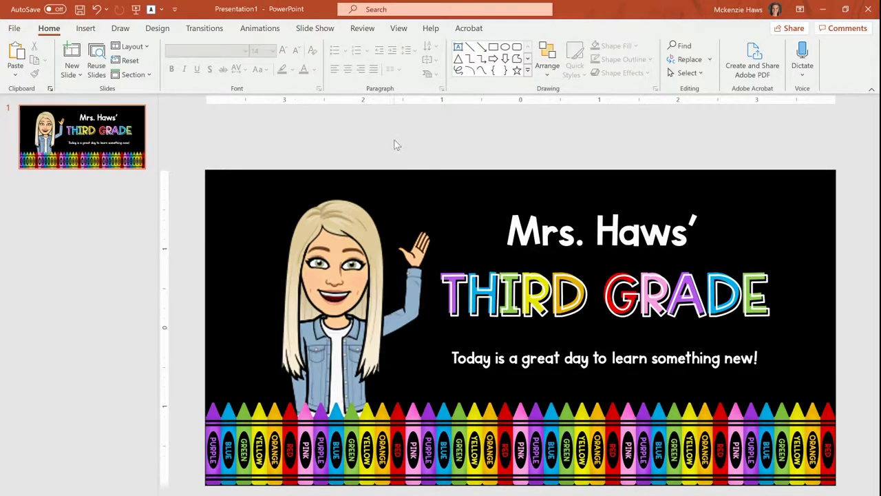
key(ctrl+a)
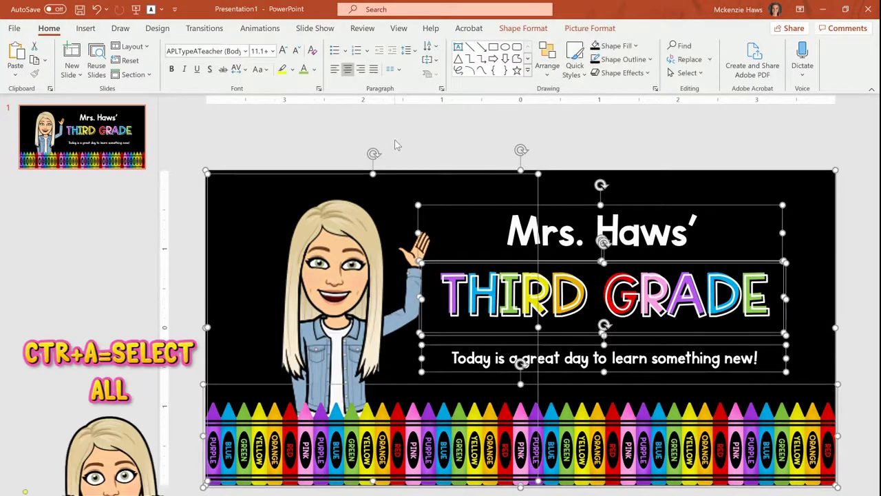
right_click(491, 178)
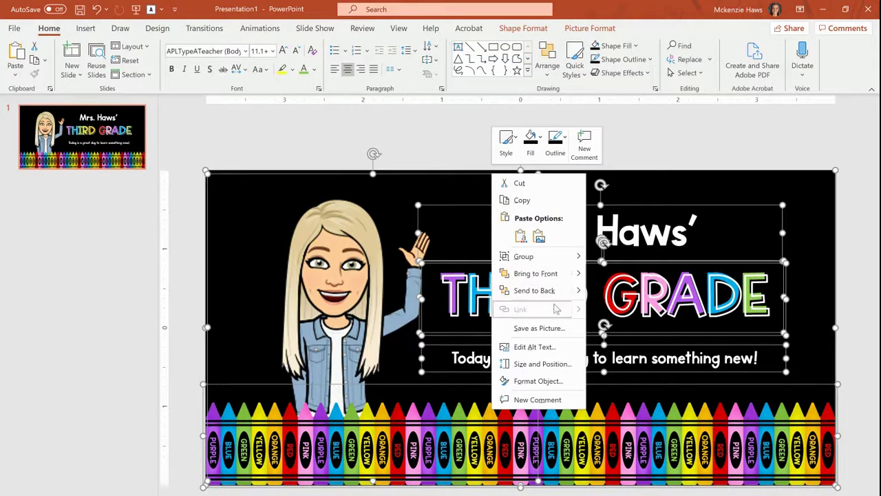
click(541, 328)
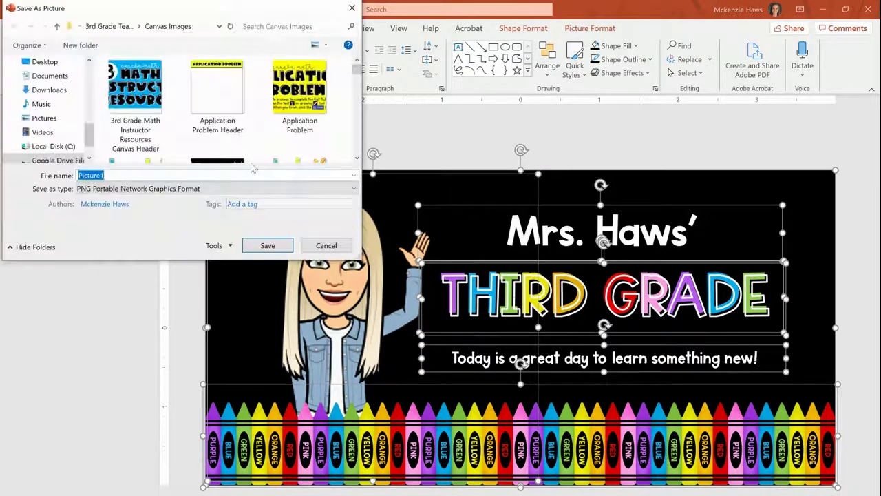
Save the picture as PNG named Canvas Homepage in Desktop > Cutesify Canvas
click(38, 62)
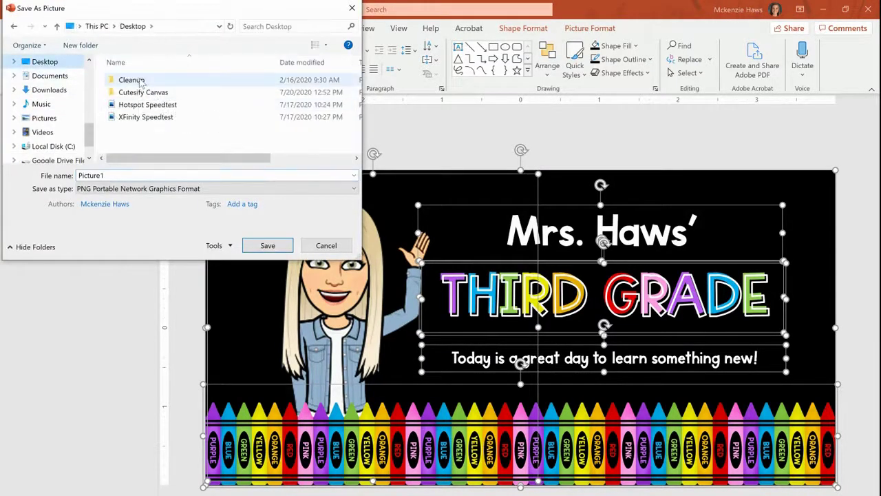
click(137, 81)
double_click(144, 93)
double_click(126, 177)
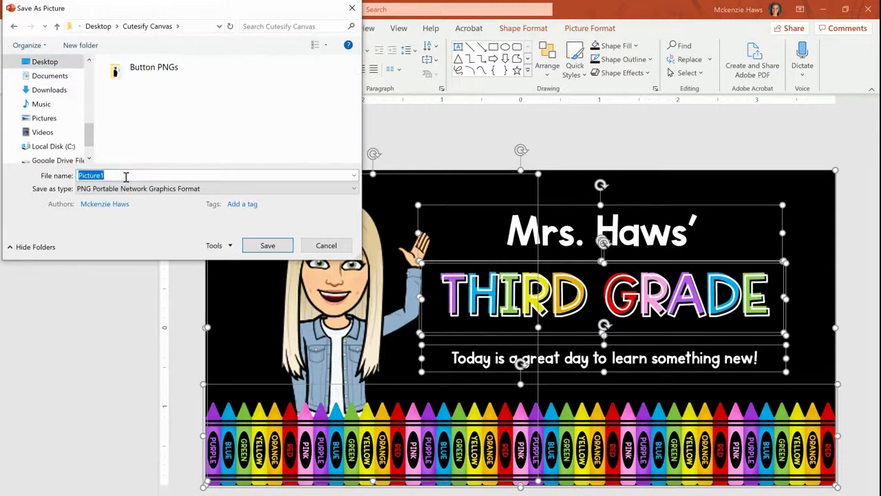
key(BackSpace)
text(Homepage)
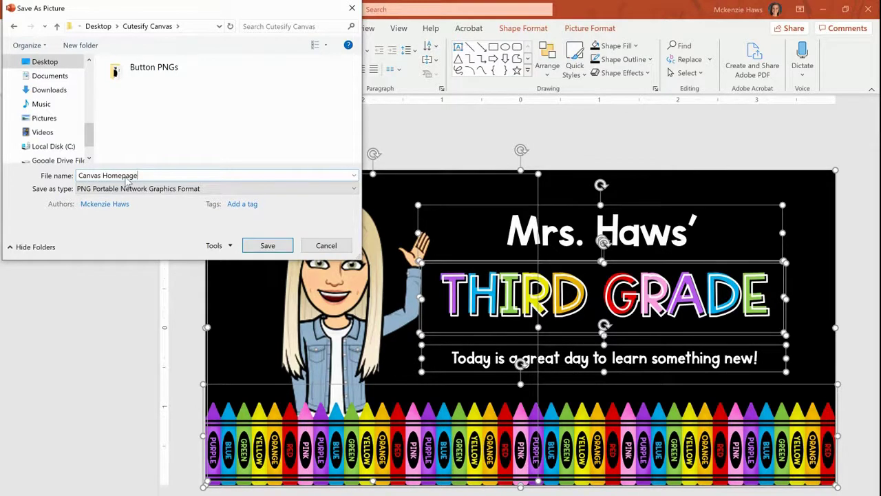
key(Return)
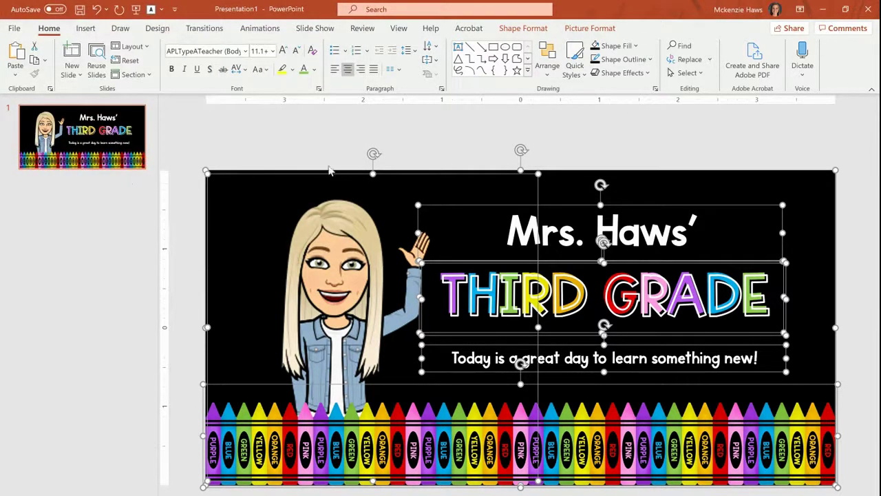
click(319, 160)
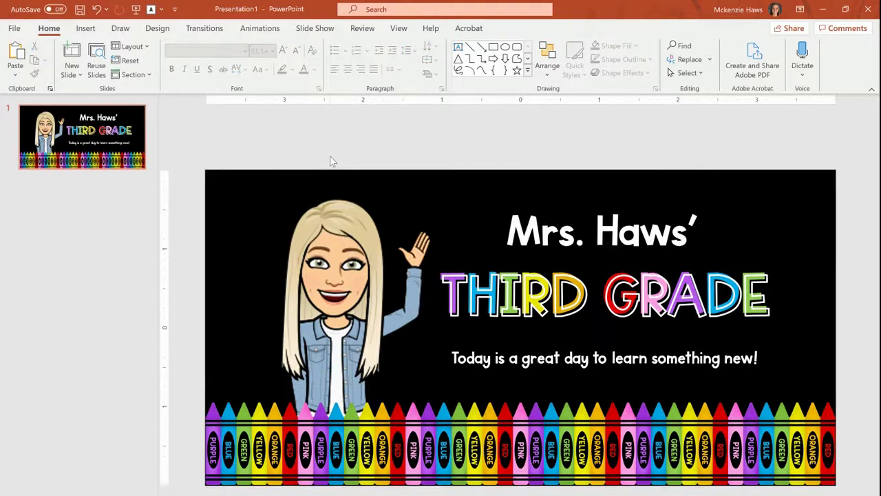